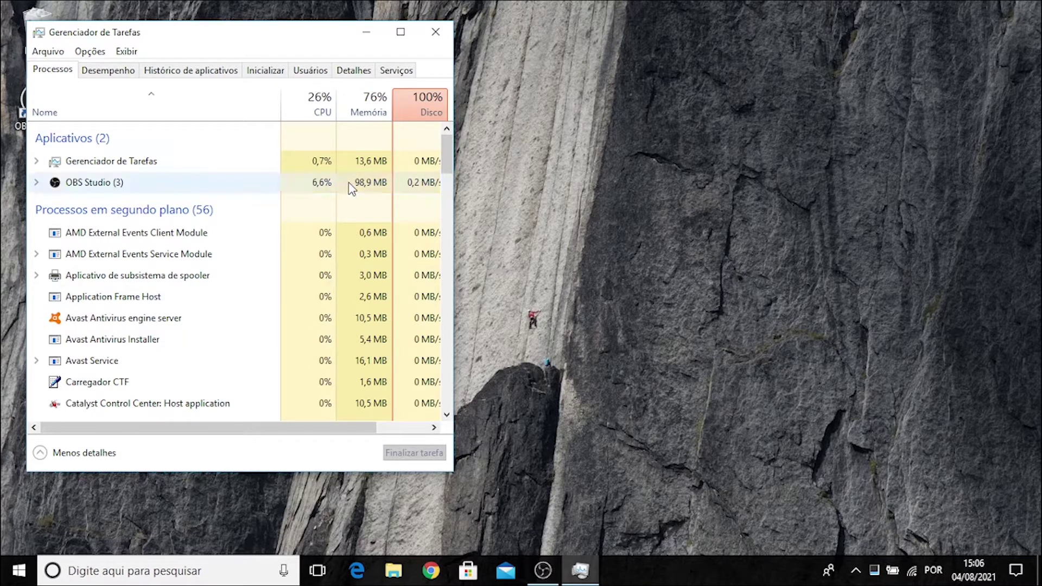
# Search Windows for services.msc and open the Services console (Serviços).
pyautogui.click(6, 578)
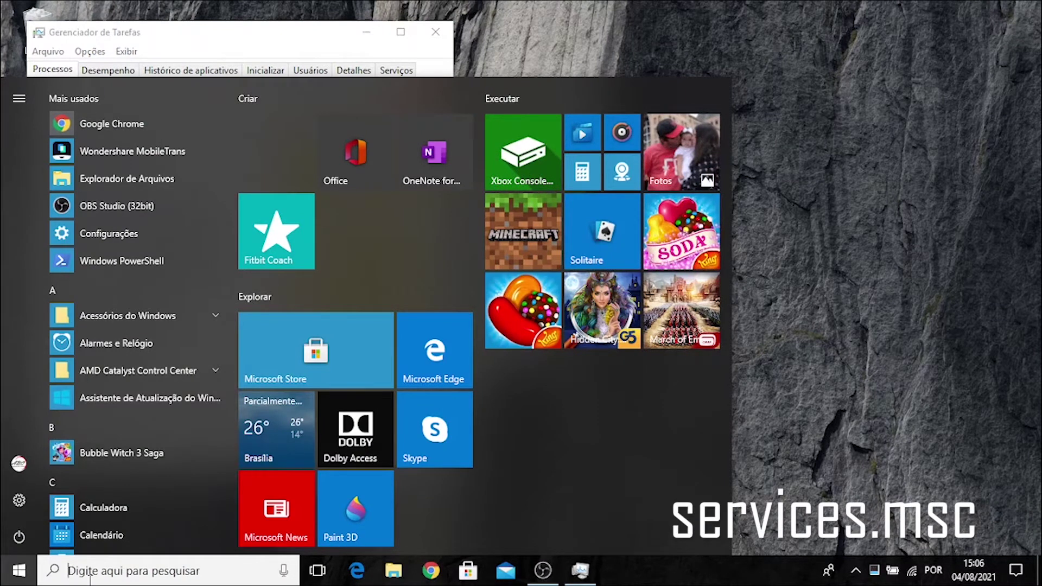
pyautogui.write('sevices.msc')
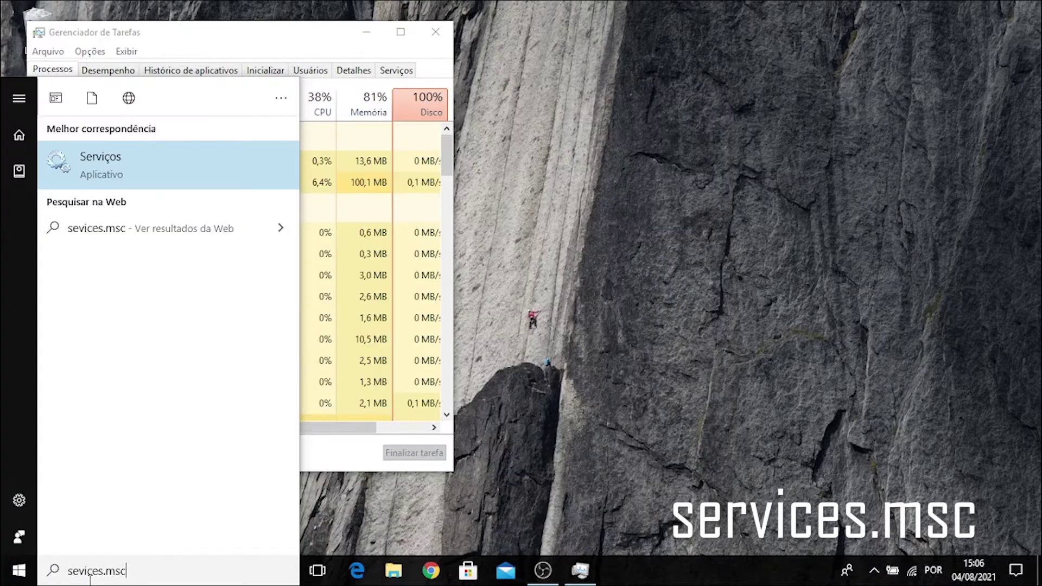
pyautogui.click(131, 165)
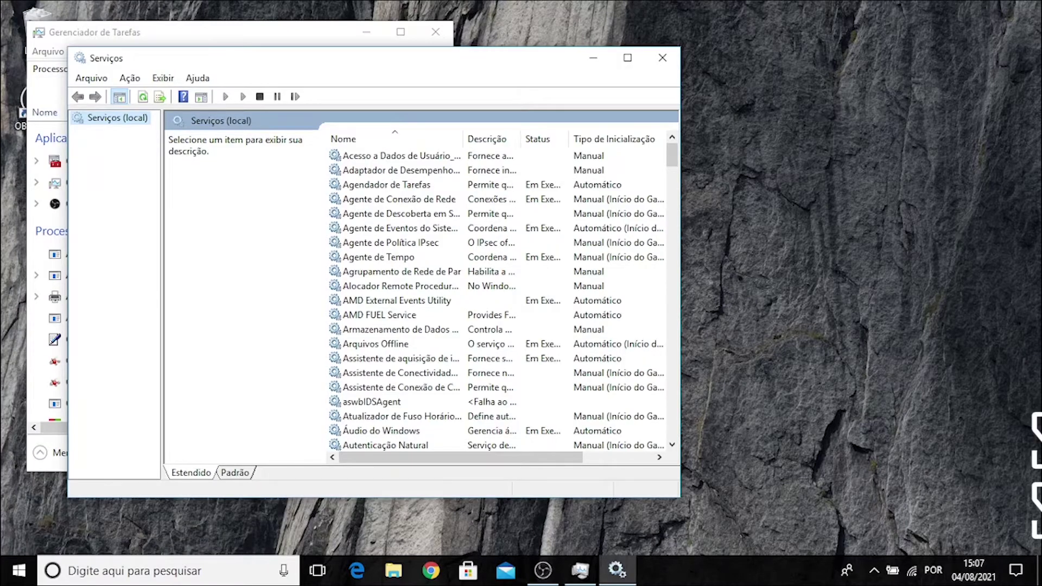
# Set the Superfetch (SysMain) service's startup type to Desativado in its properties and confirm the change.
pyautogui.moveTo(673, 160); pyautogui.dragTo(655, 436)
pyautogui.scroll(4, 648, 426)
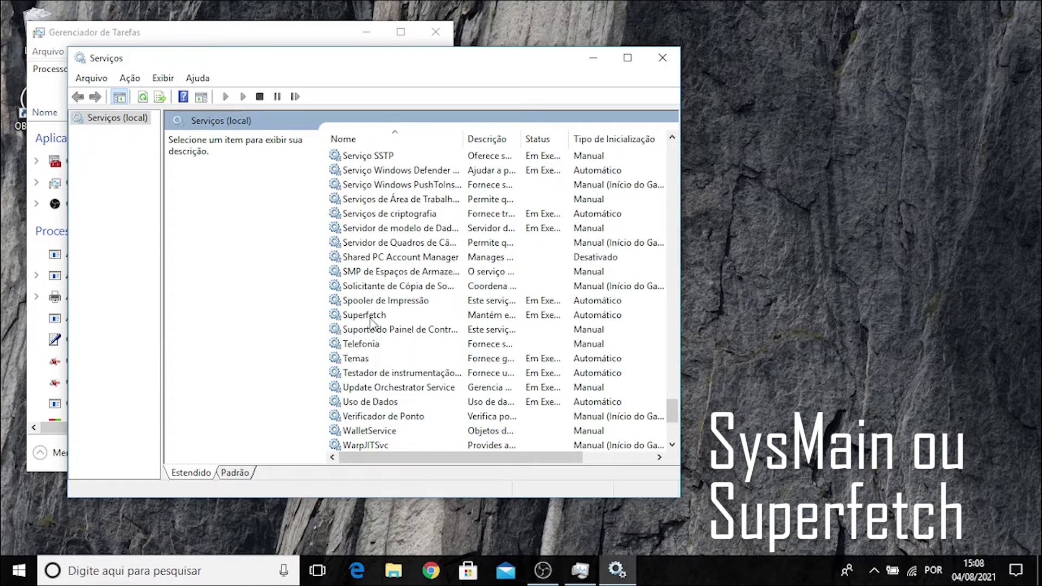
pyautogui.click(371, 317)
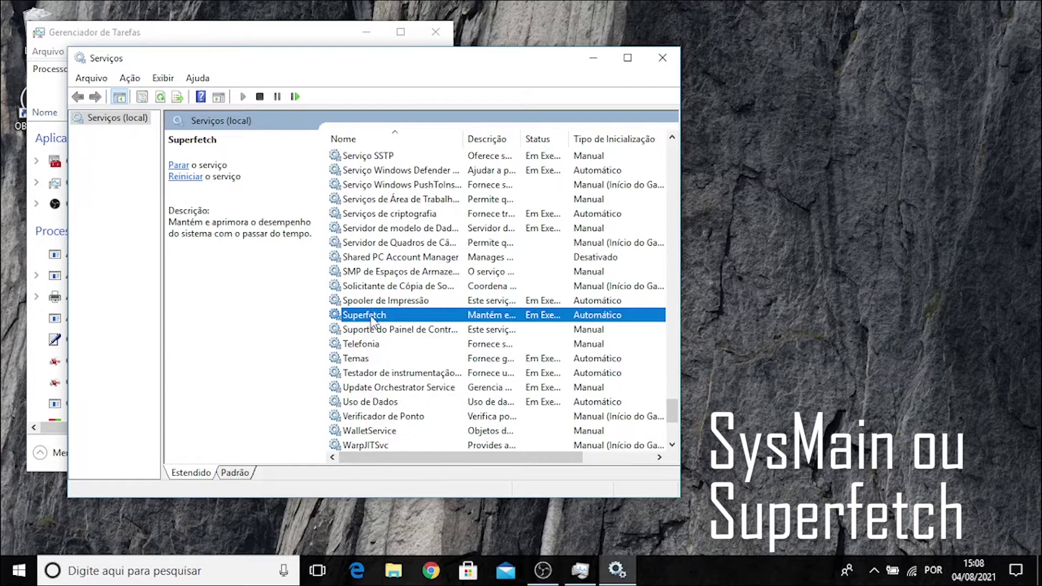
pyautogui.rightClick(373, 318)
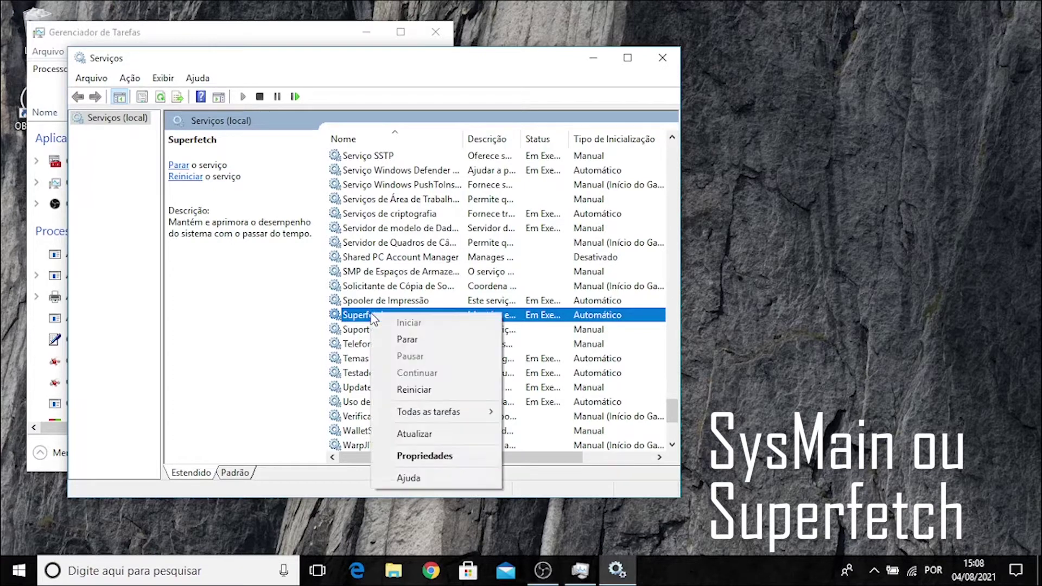
pyautogui.click(439, 459)
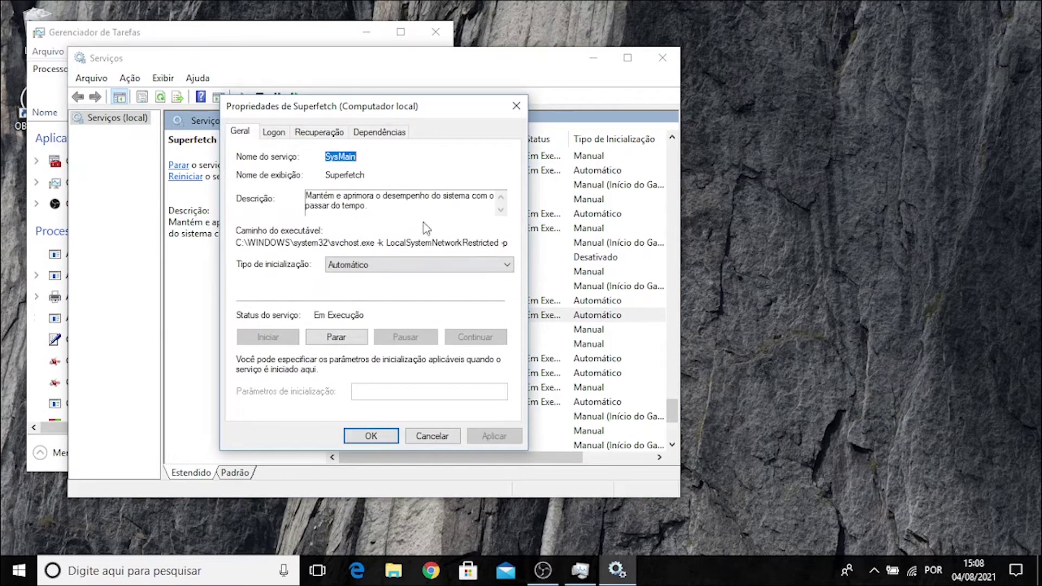
pyautogui.click(365, 265)
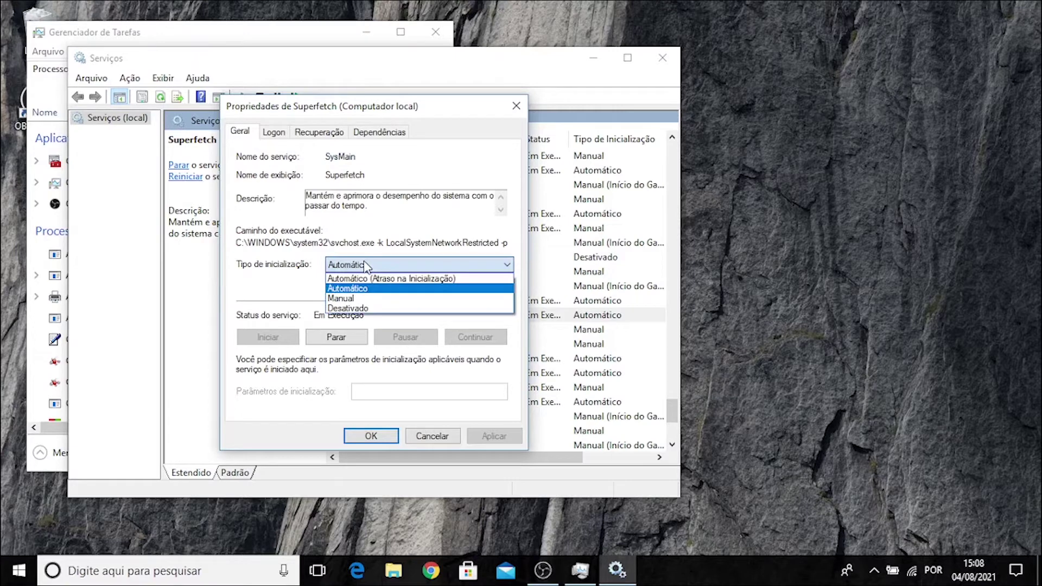
pyautogui.click(366, 310)
pyautogui.press('Return')
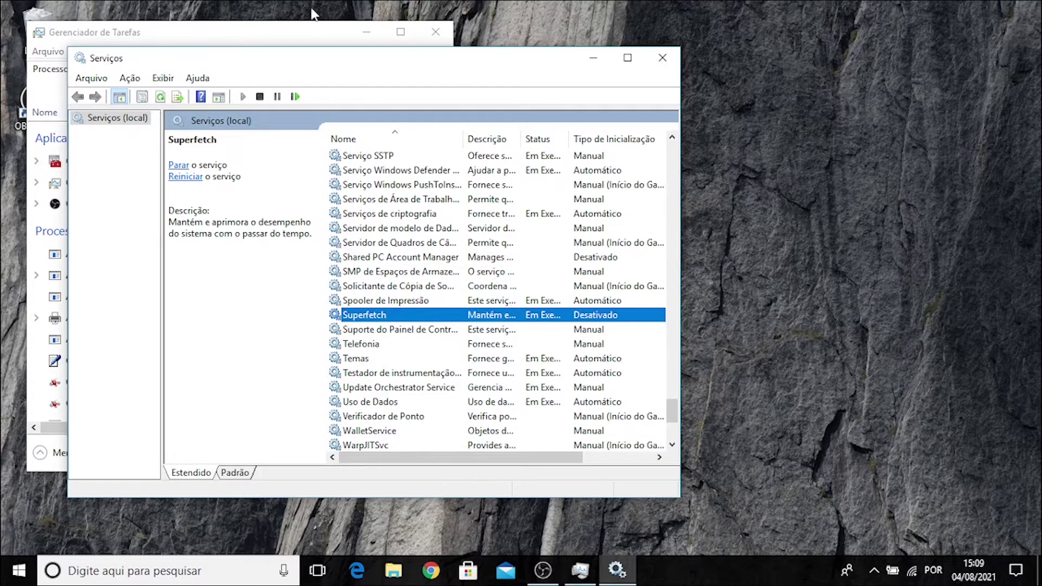
# Check the disk usage in Task Manager and close the Services console.
pyautogui.click(262, 36)
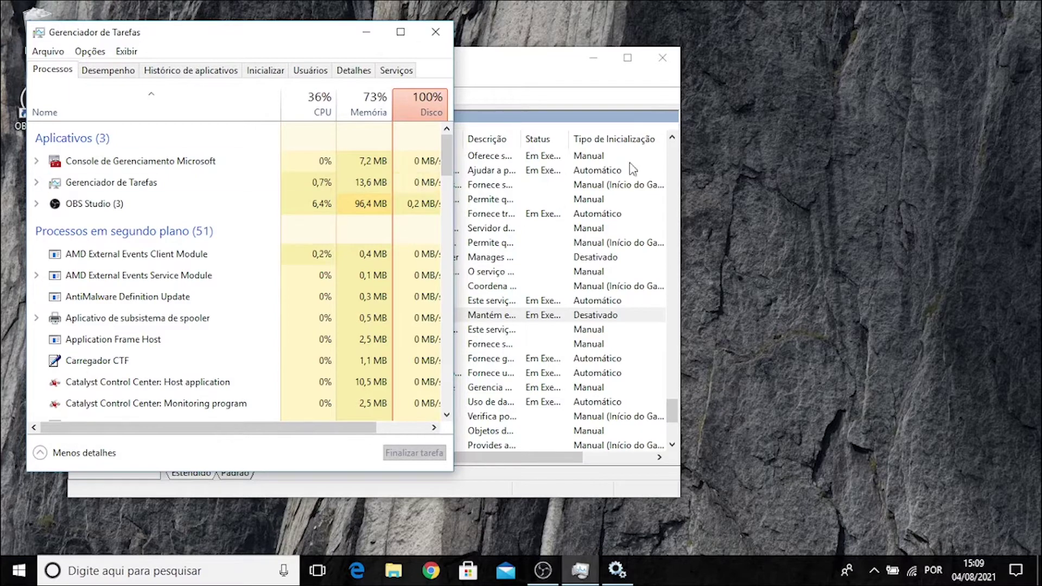
pyautogui.click(640, 139)
pyautogui.click(662, 58)
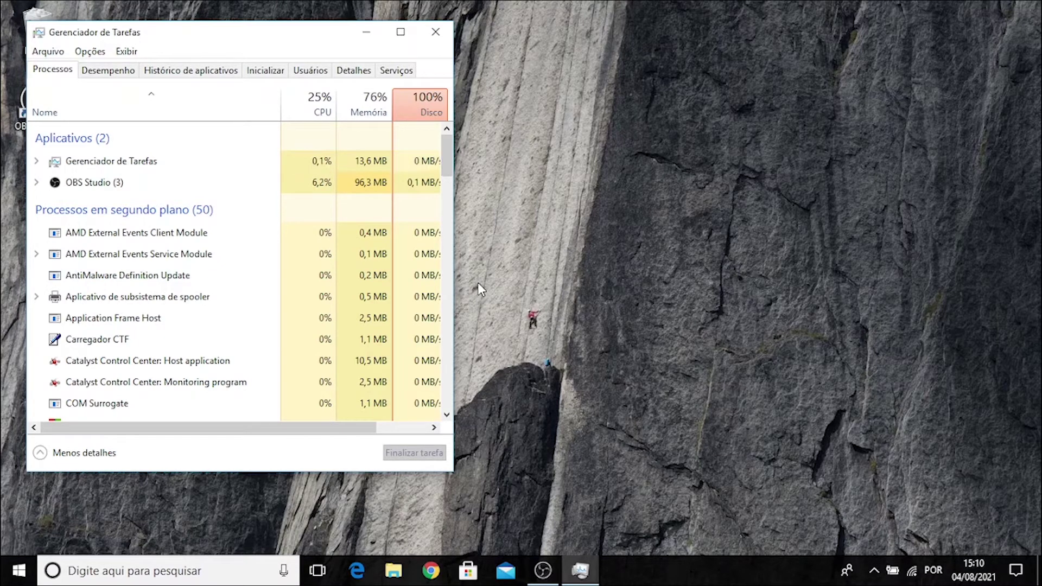
# Open System Properties with sysdm.cpl and show the advanced performance options.
pyautogui.click(16, 578)
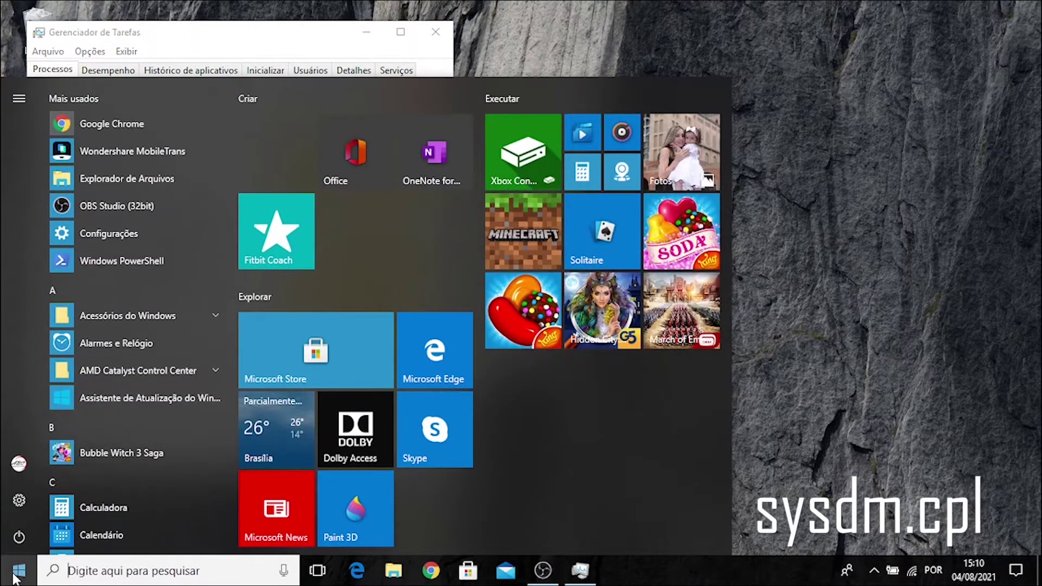
pyautogui.write('sysdm.cpl')
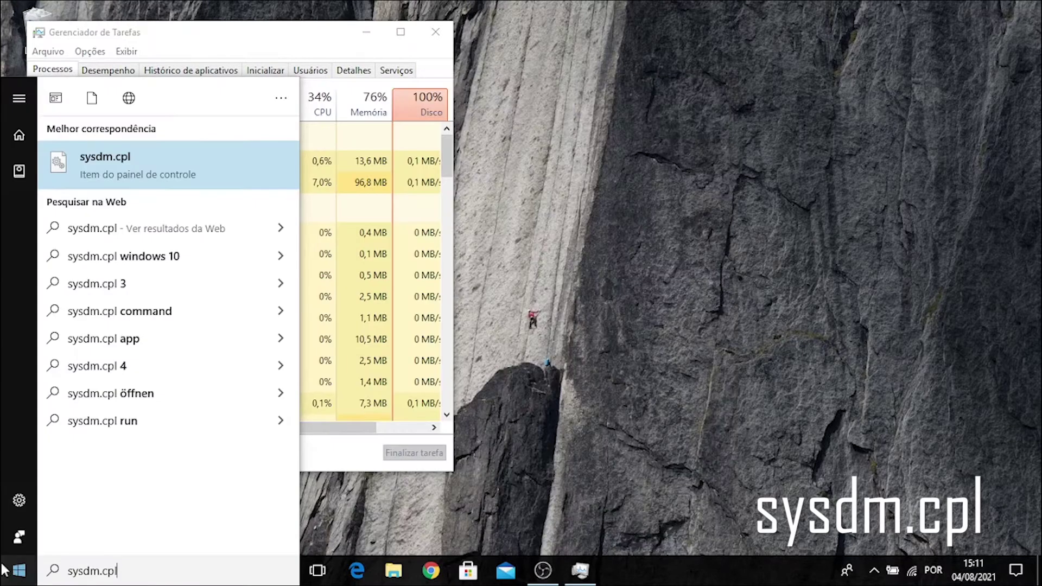
pyautogui.click(145, 160)
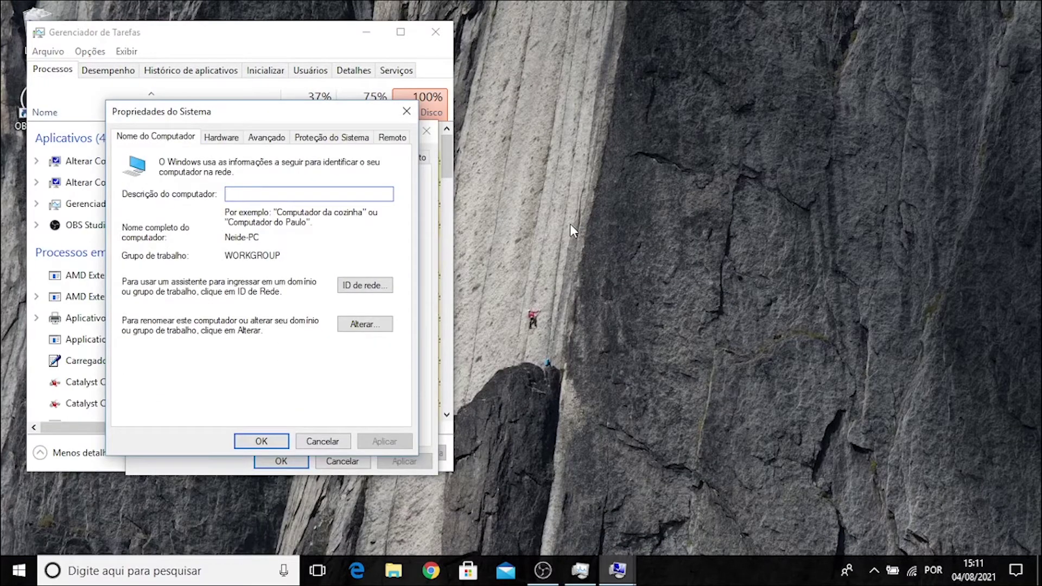
pyautogui.click(265, 139)
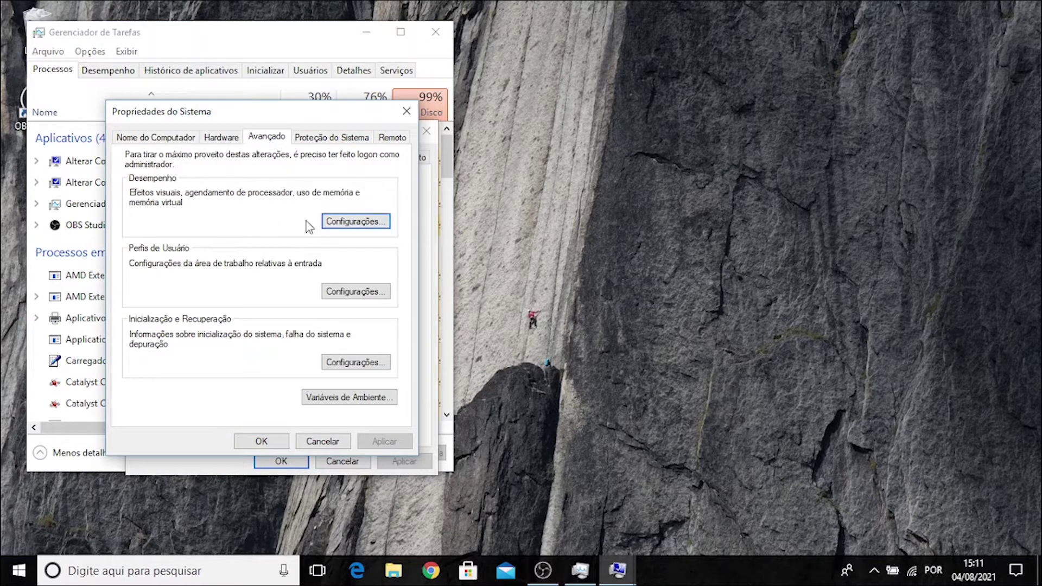
pyautogui.click(356, 222)
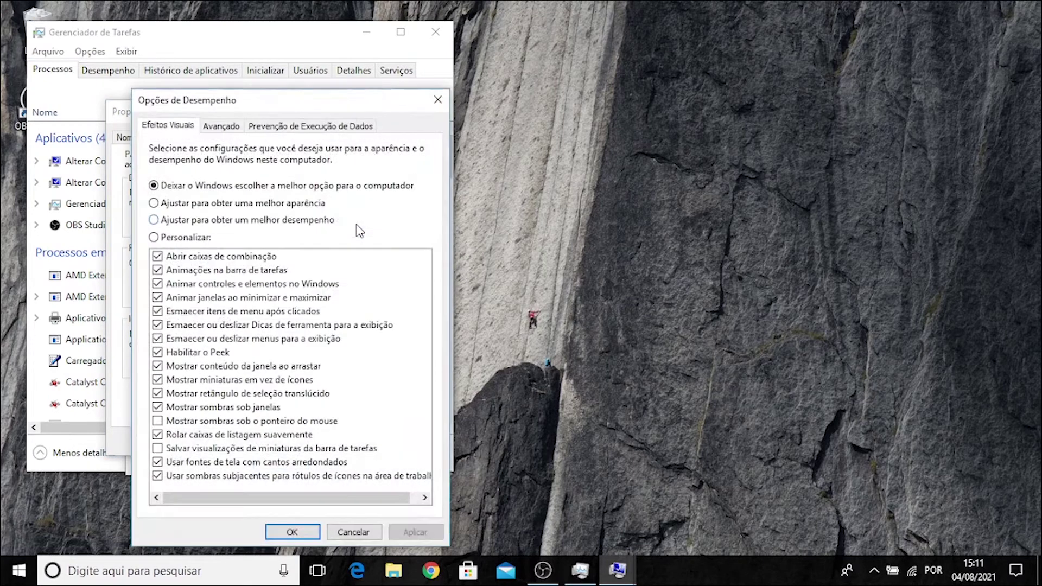
pyautogui.click(221, 126)
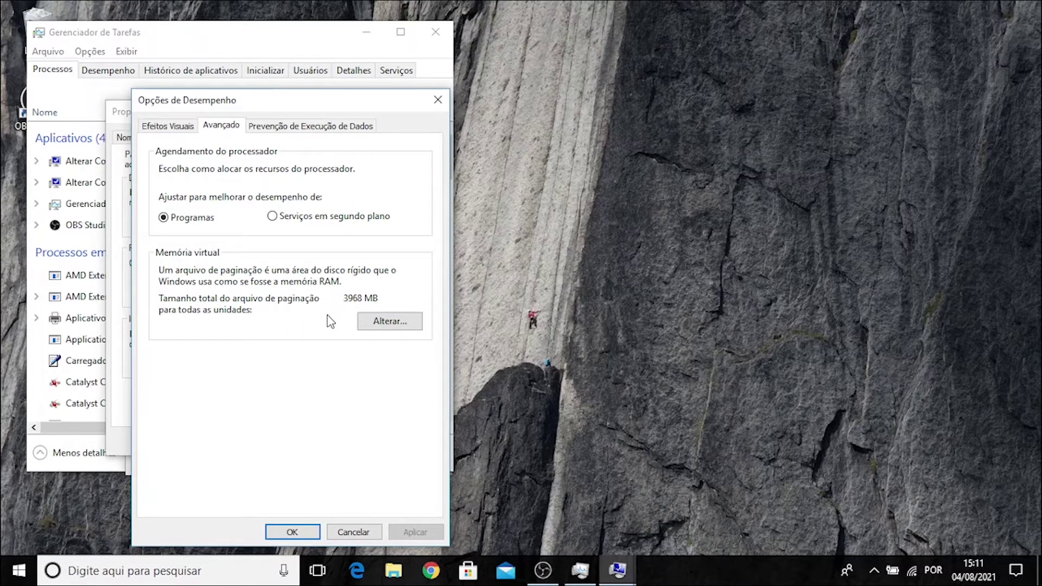
# In the virtual memory settings, turn off automatic paging file management and choose a custom size for drive C:.
pyautogui.click(404, 323)
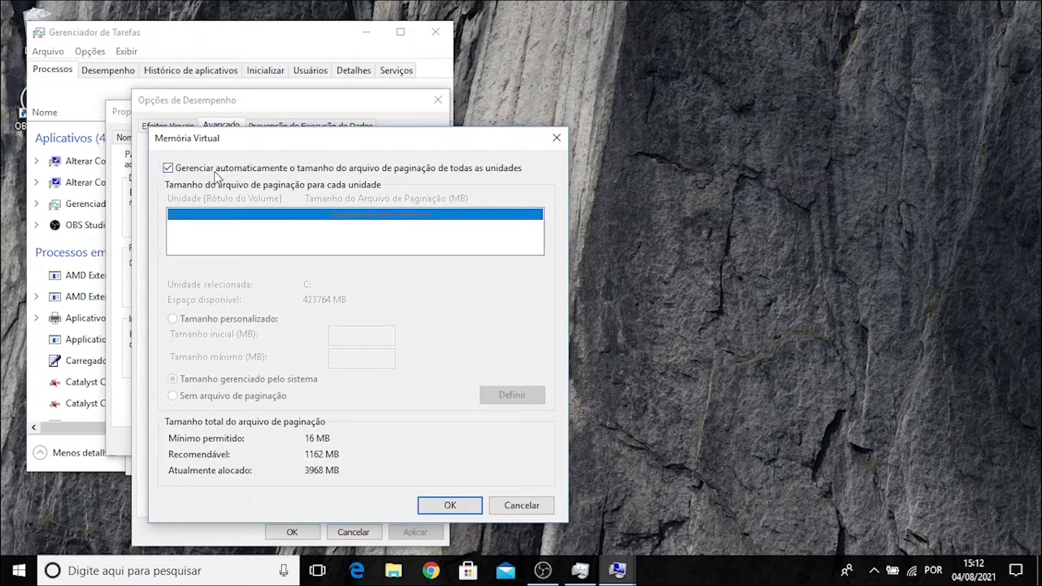
pyautogui.click(168, 168)
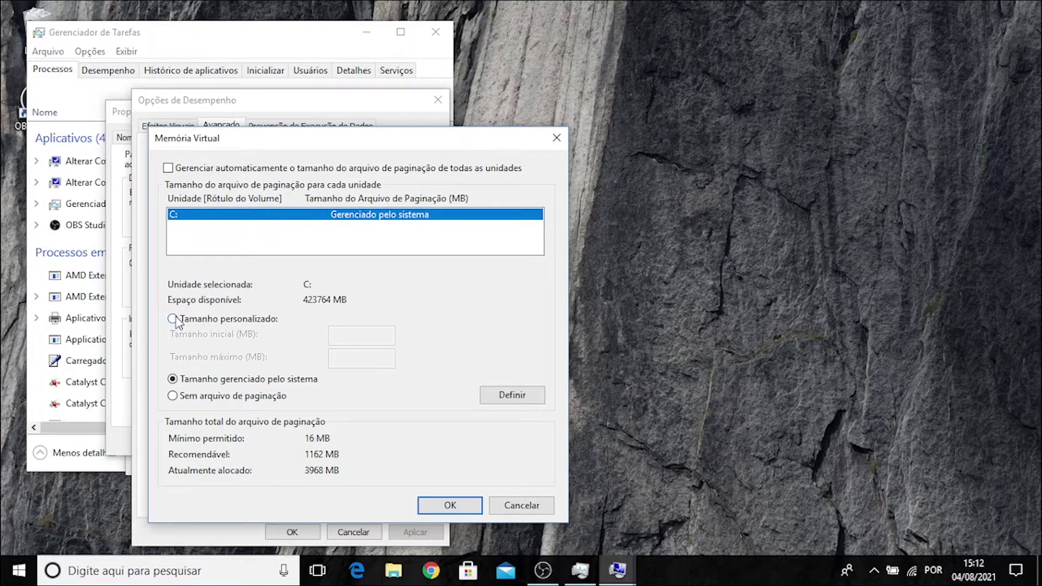
pyautogui.click(172, 319)
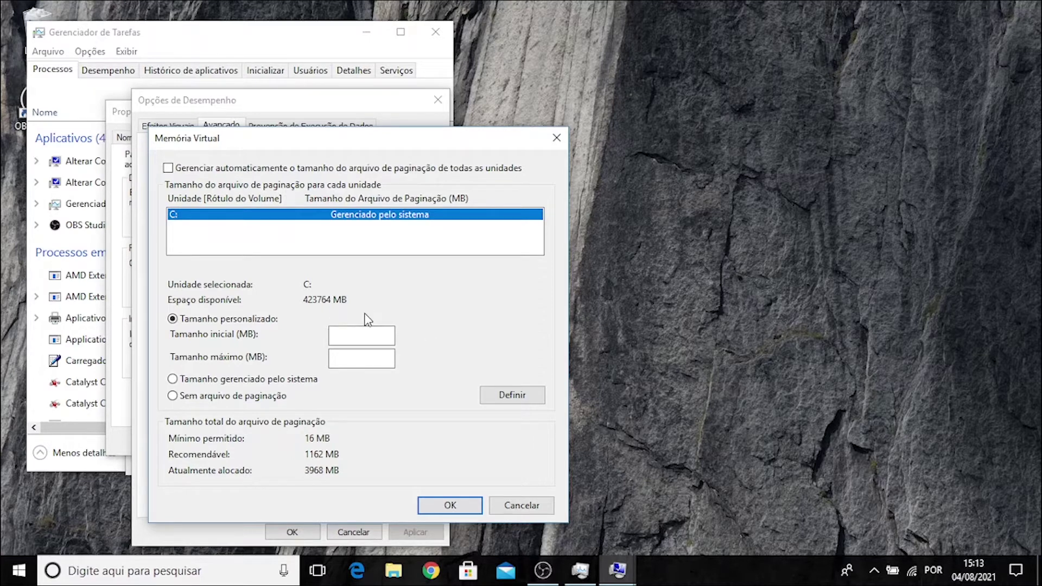
# Look up the installed RAM on the Sobre page of the Windows system settings, and close Settings.
pyautogui.click(17, 572)
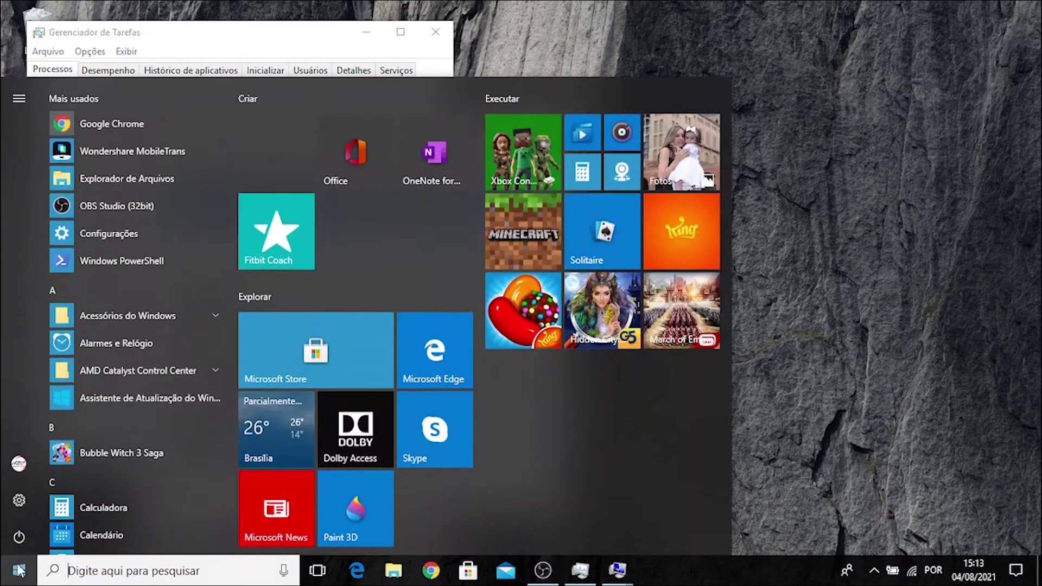
pyautogui.click(19, 502)
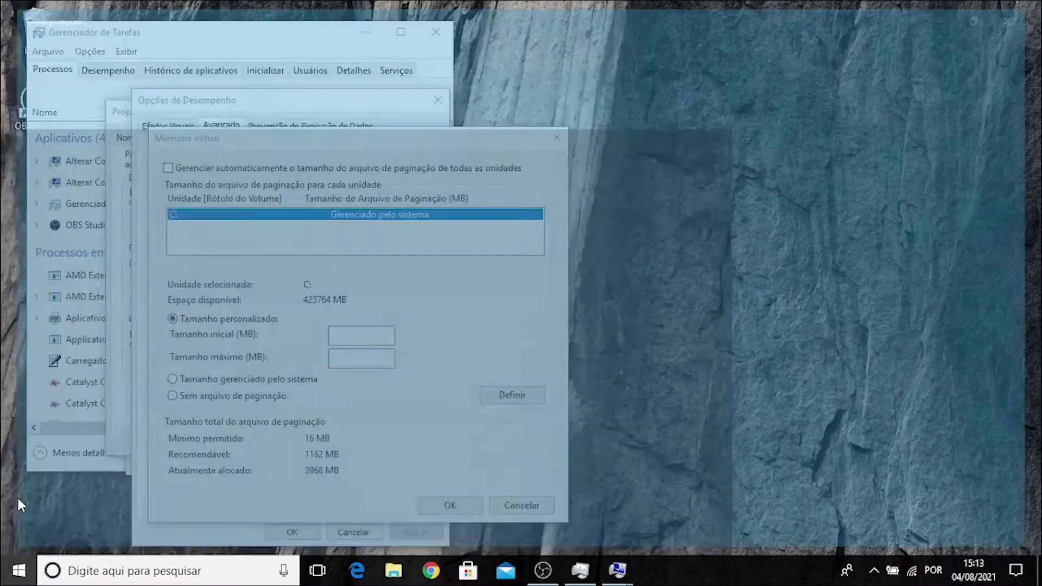
pyautogui.click(223, 194)
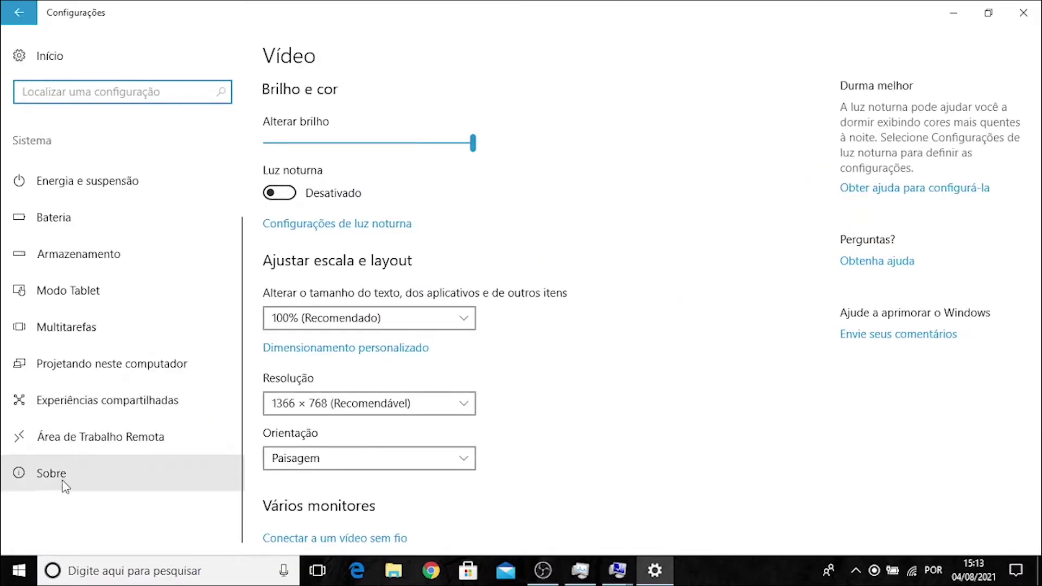
pyautogui.click(64, 483)
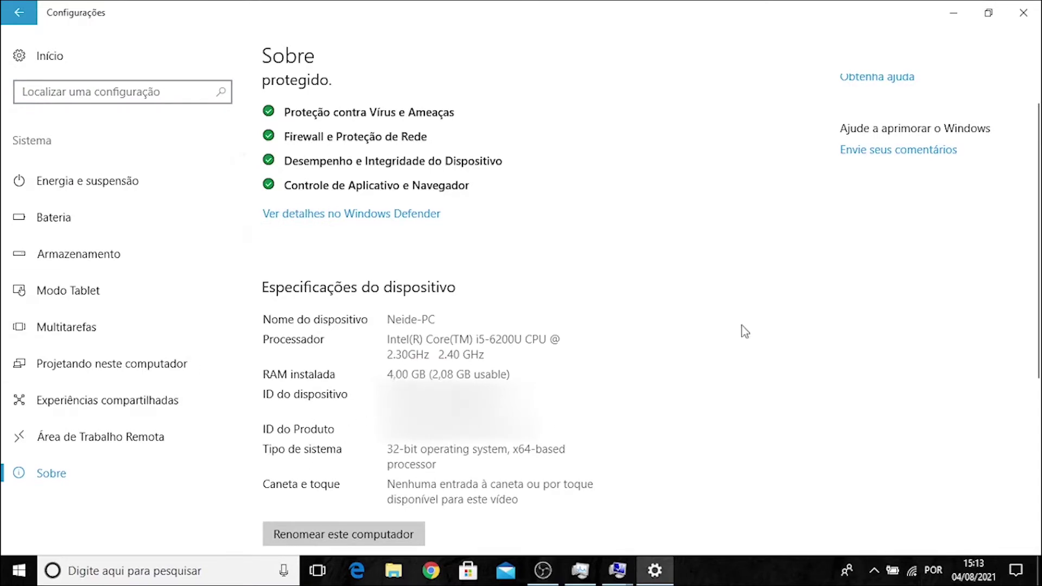
pyautogui.click(1023, 13)
# Set drive C:'s paging file to an initial size of 4096 MB and a maximum of 8192 MB, and apply it.
pyautogui.click(356, 333)
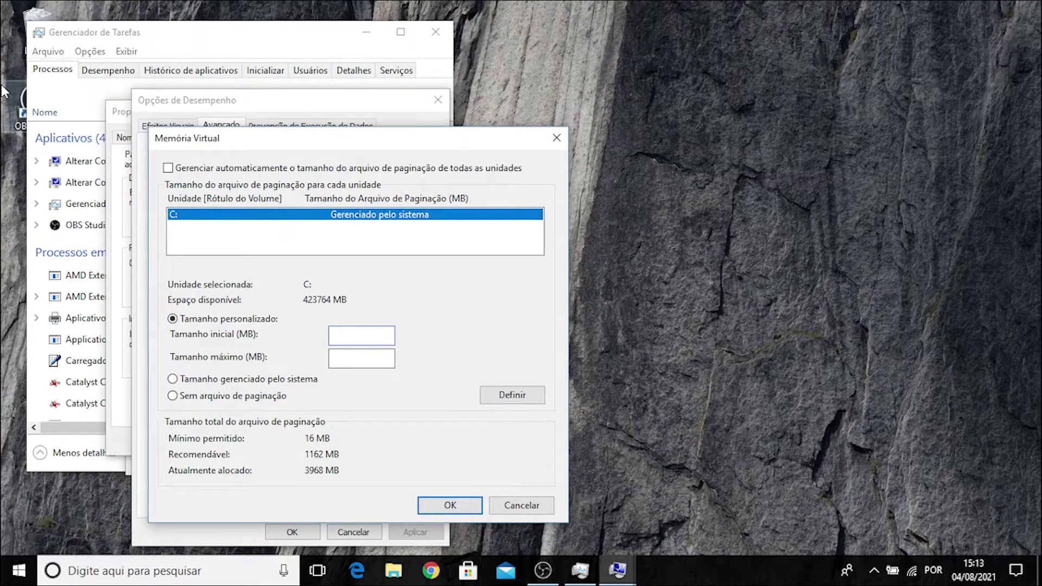
pyautogui.write('4')
pyautogui.write('096')
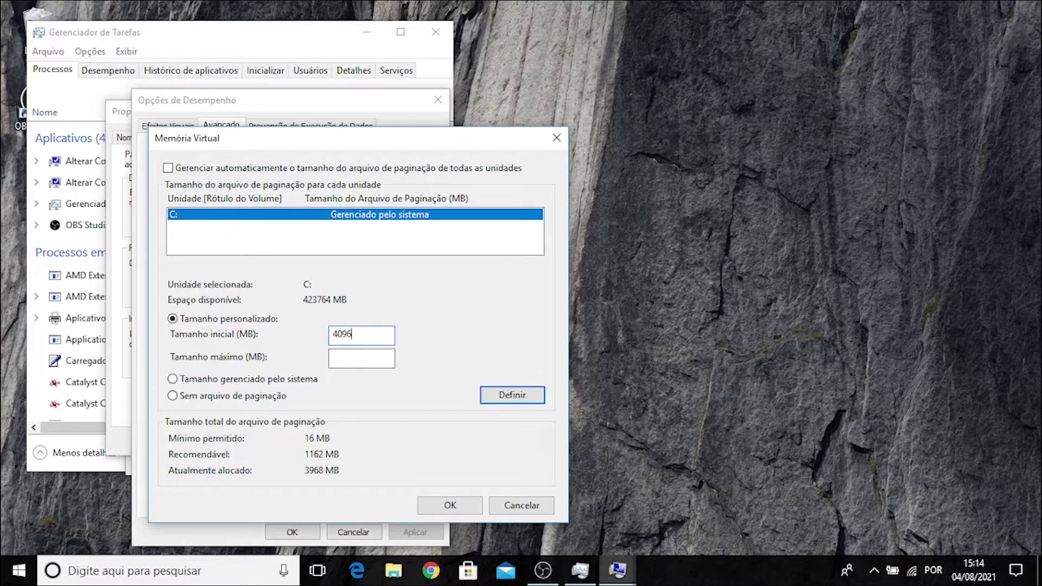
pyautogui.click(356, 358)
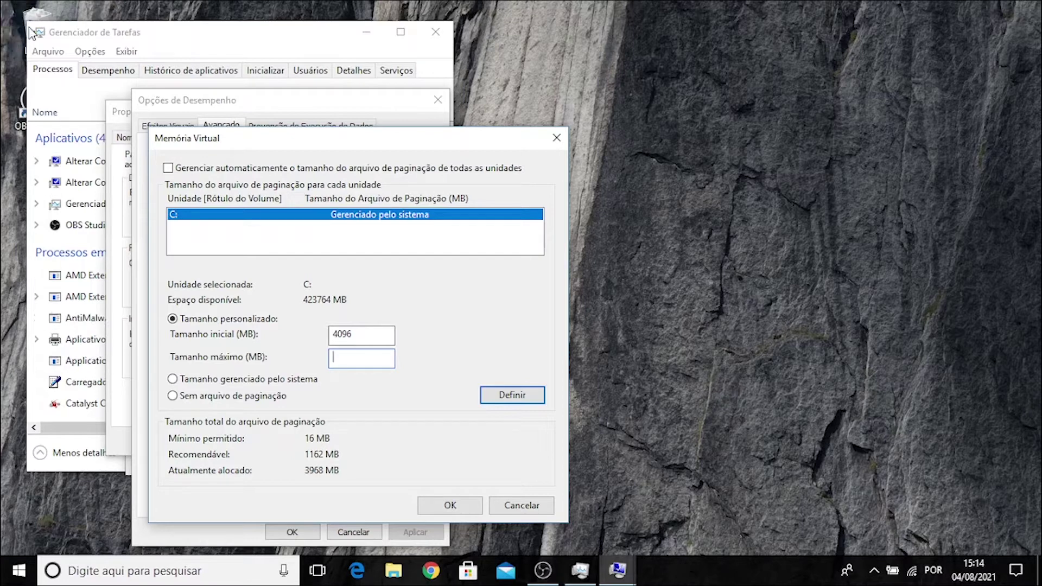
pyautogui.write('8192')
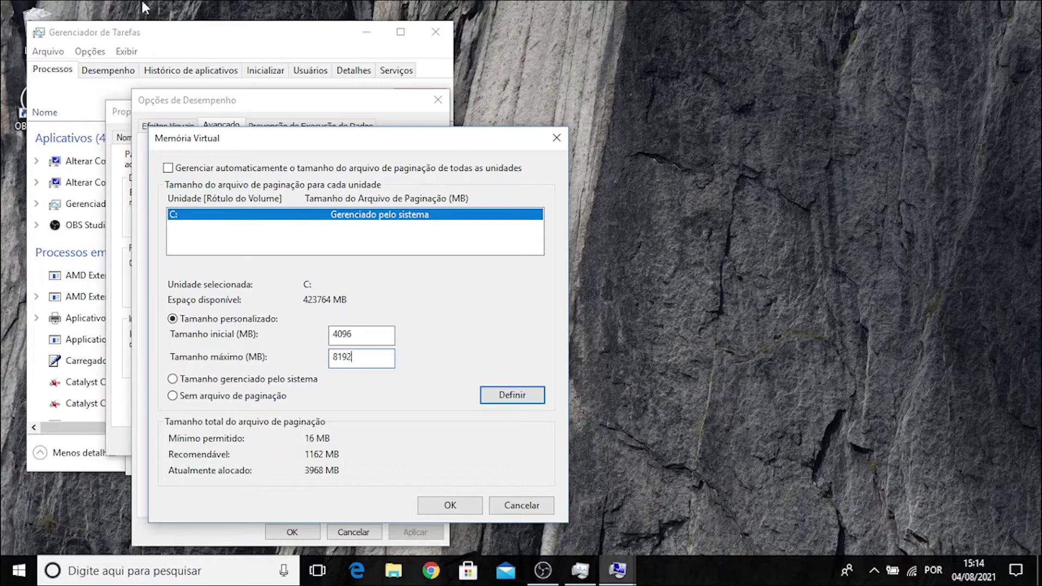
pyautogui.click(509, 393)
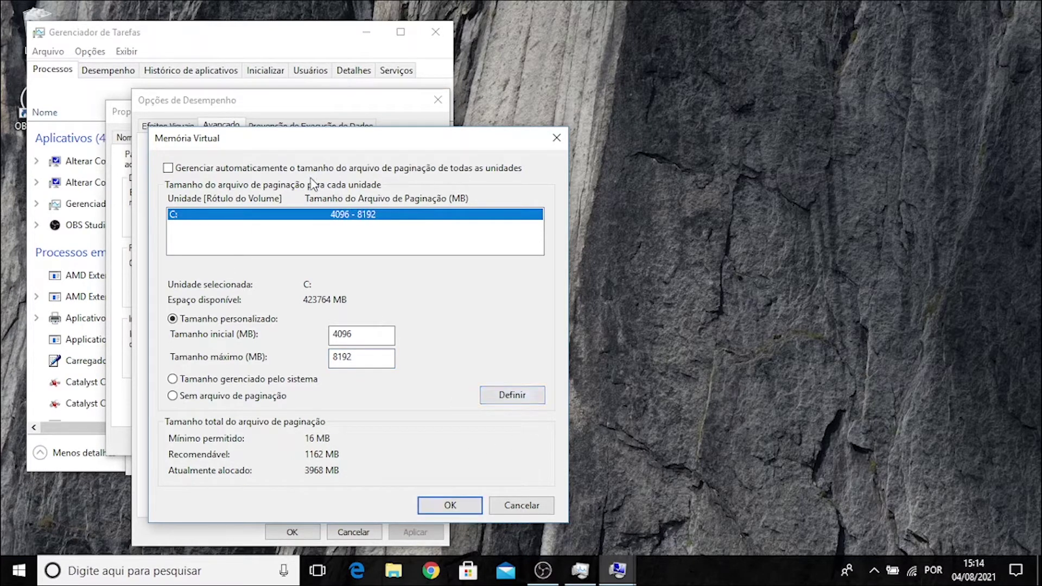
pyautogui.click(448, 505)
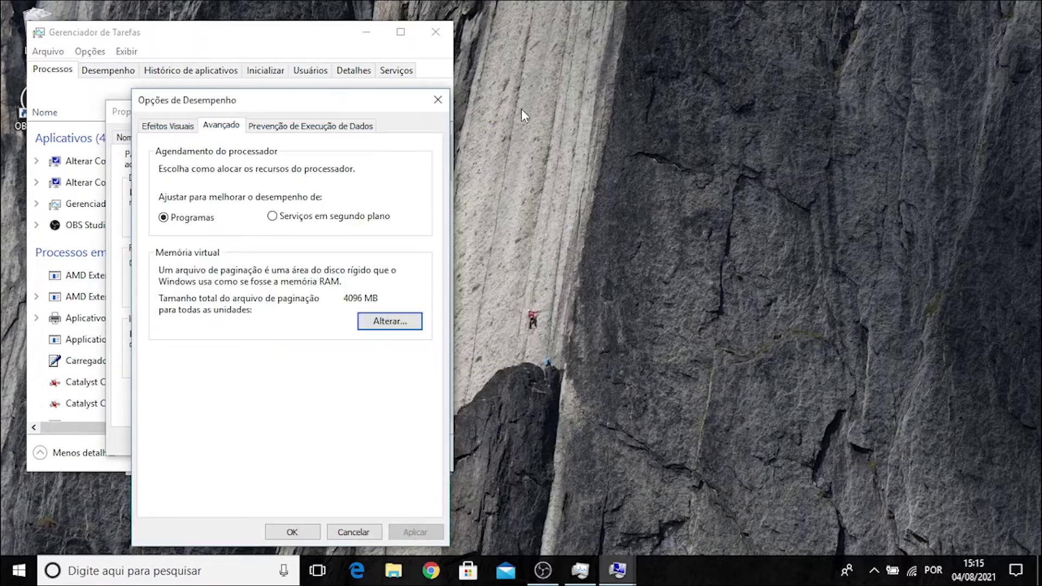
# Check the disk usage in Task Manager and close the performance options, System Properties and Task Manager.
pyautogui.click(274, 48)
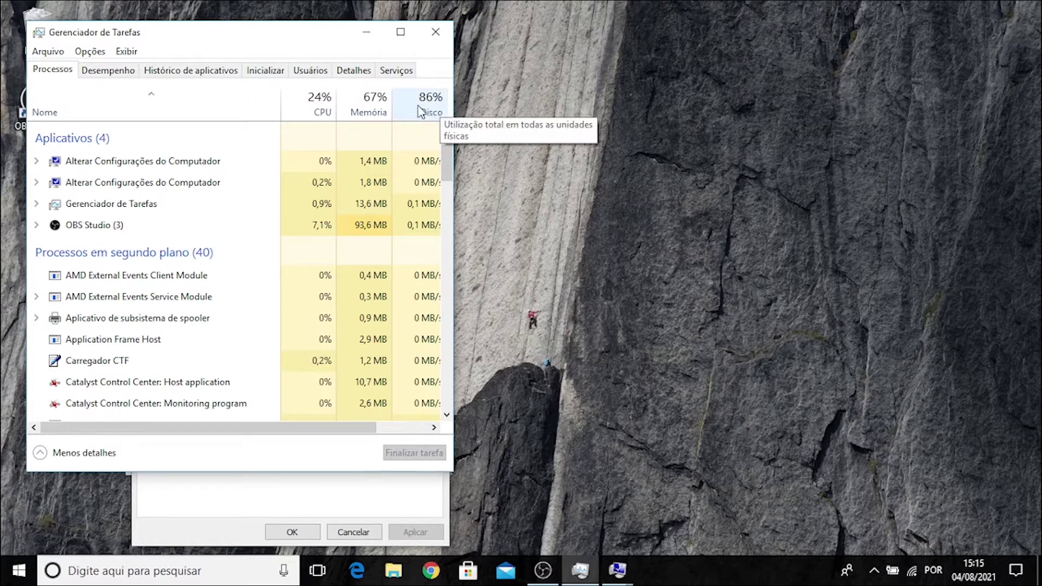
pyautogui.click(379, 506)
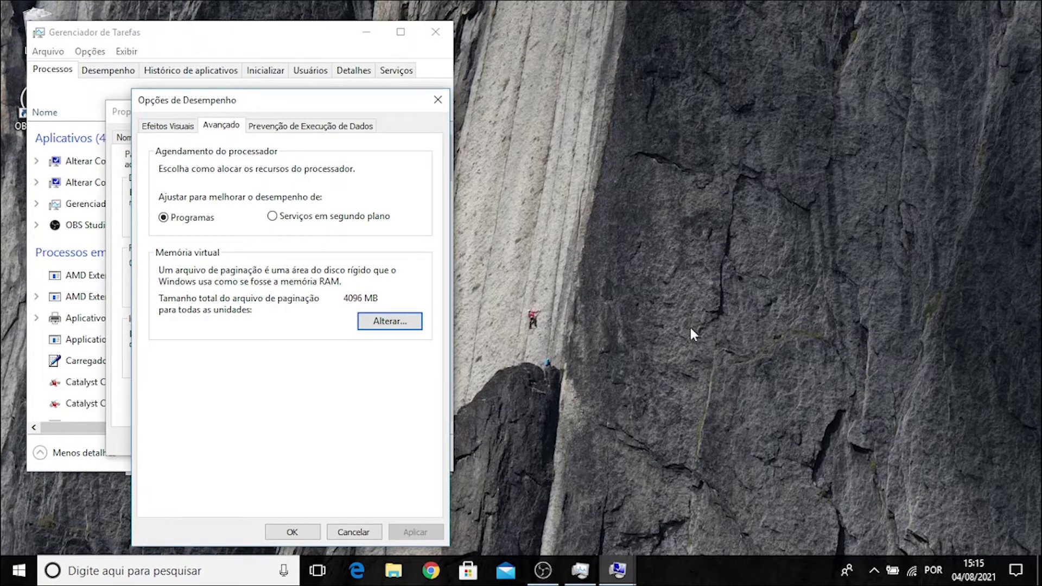
pyautogui.click(437, 100)
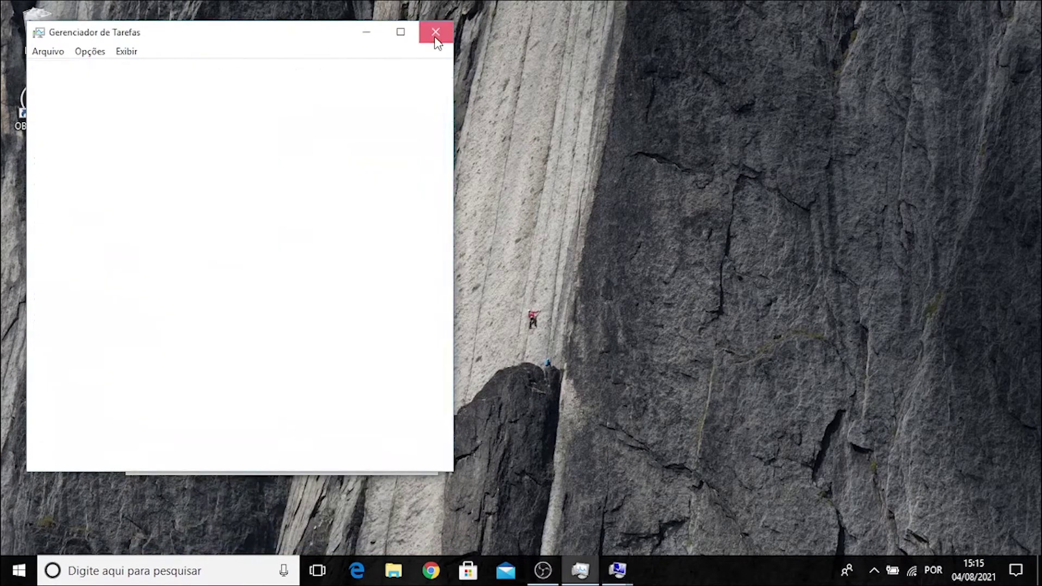
pyautogui.click(435, 32)
pyautogui.click(408, 115)
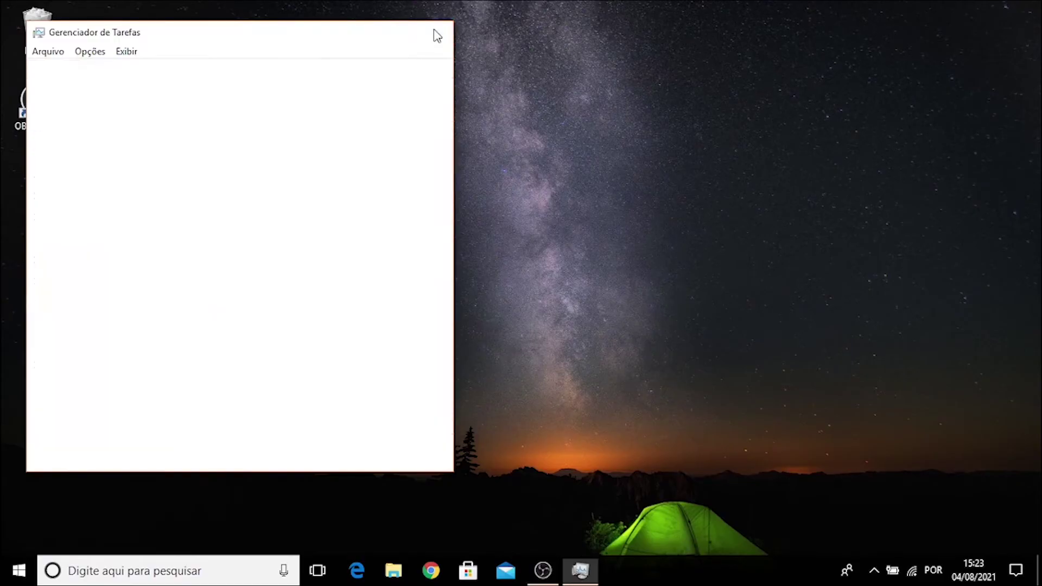
pyautogui.click(434, 34)
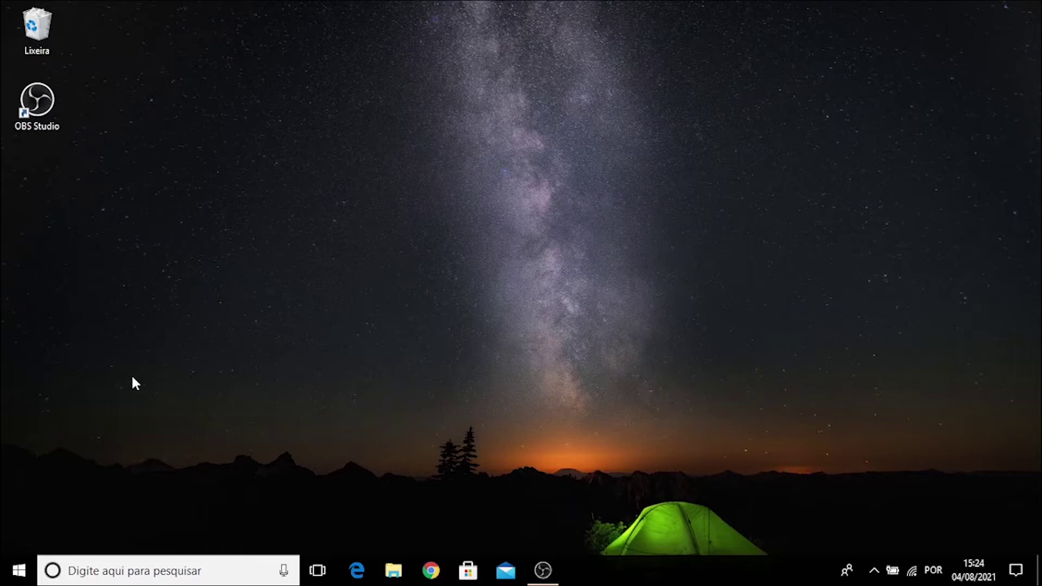
# Run sysdm.cpl and open the virtual memory settings from the advanced performance options.
pyautogui.click(15, 575)
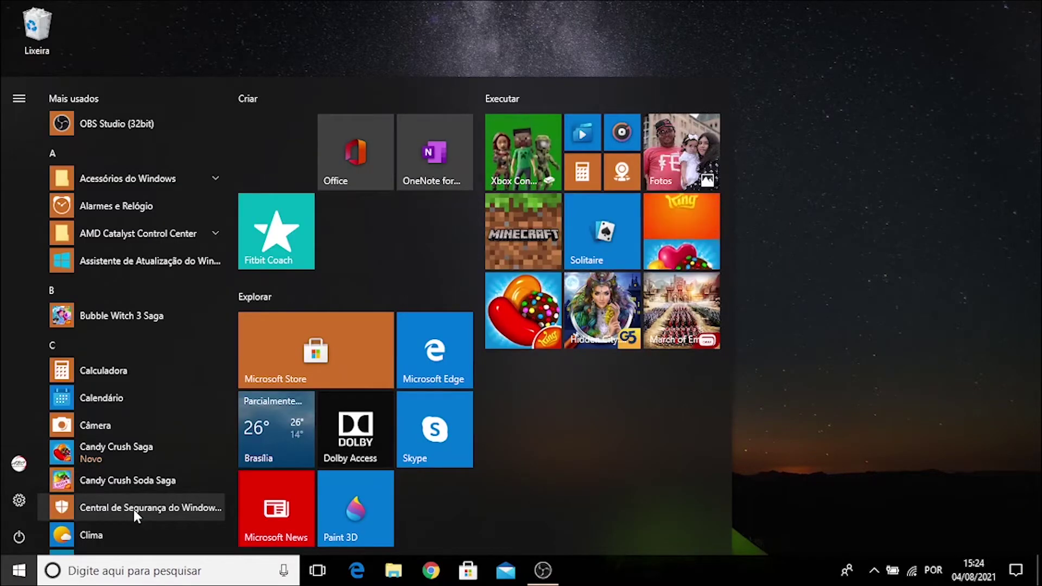
pyautogui.write('sysdm.cpl')
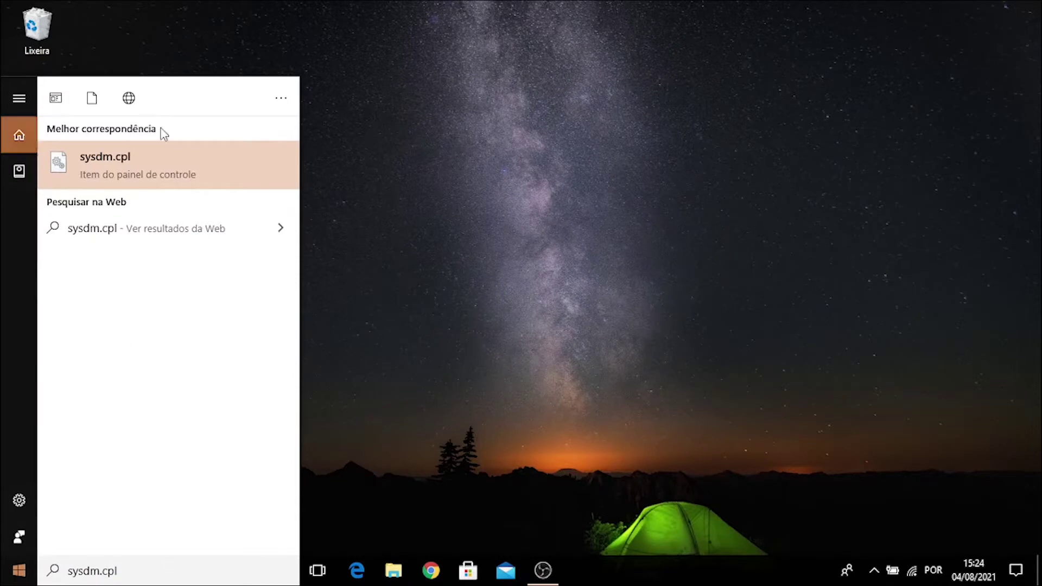
pyautogui.click(144, 172)
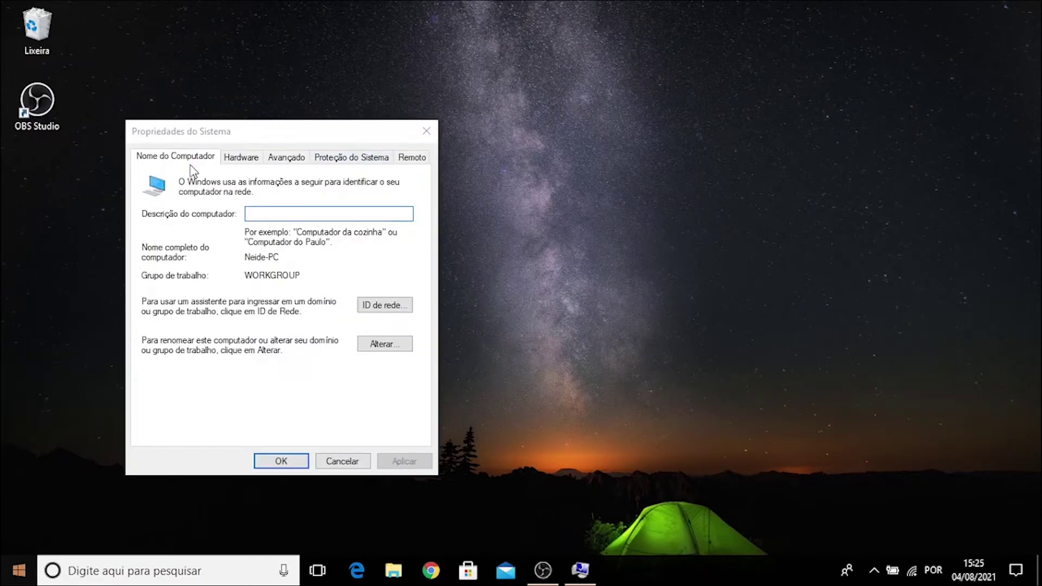
pyautogui.click(286, 159)
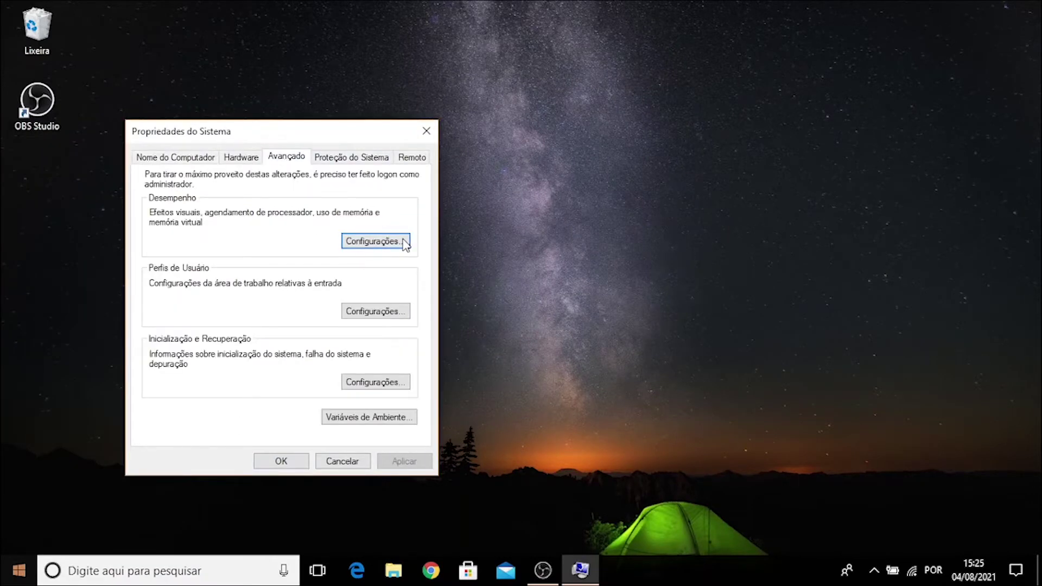
pyautogui.click(404, 243)
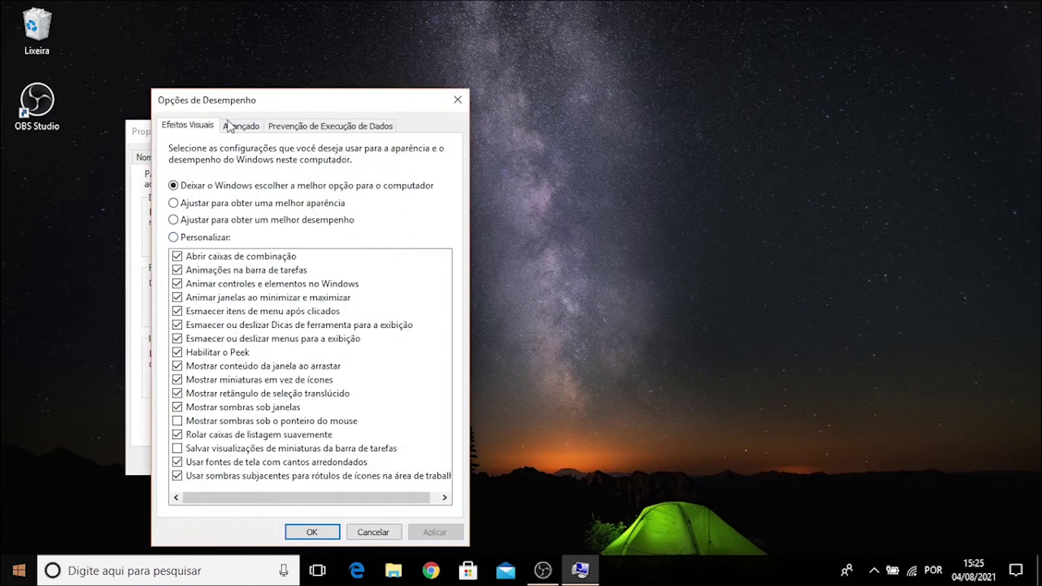
pyautogui.click(242, 128)
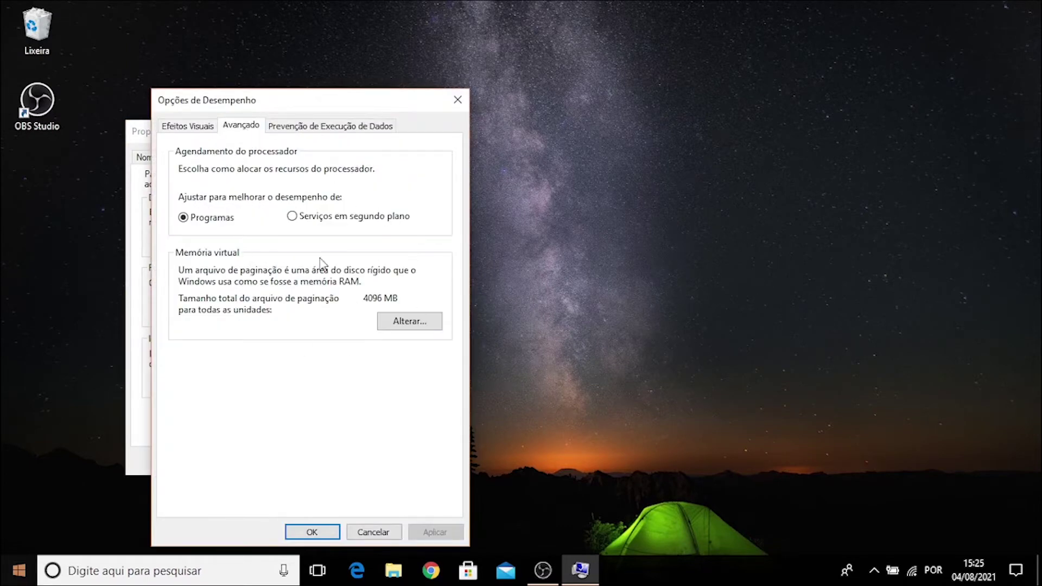
pyautogui.click(427, 323)
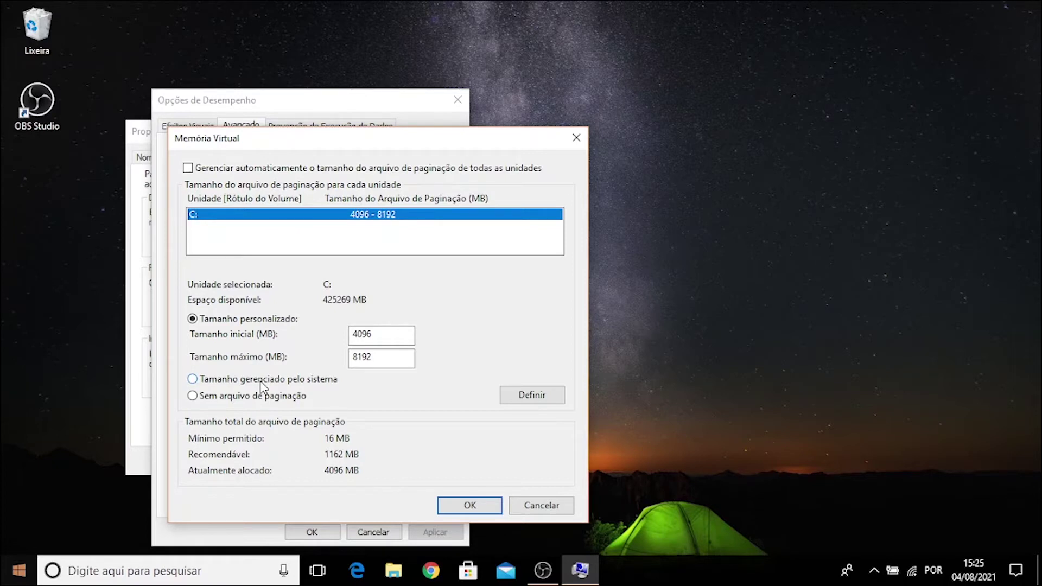
# Set drive C: to have no paging file (Sem arquivo de paginação), accept the warning and confirm the change.
pyautogui.click(209, 401)
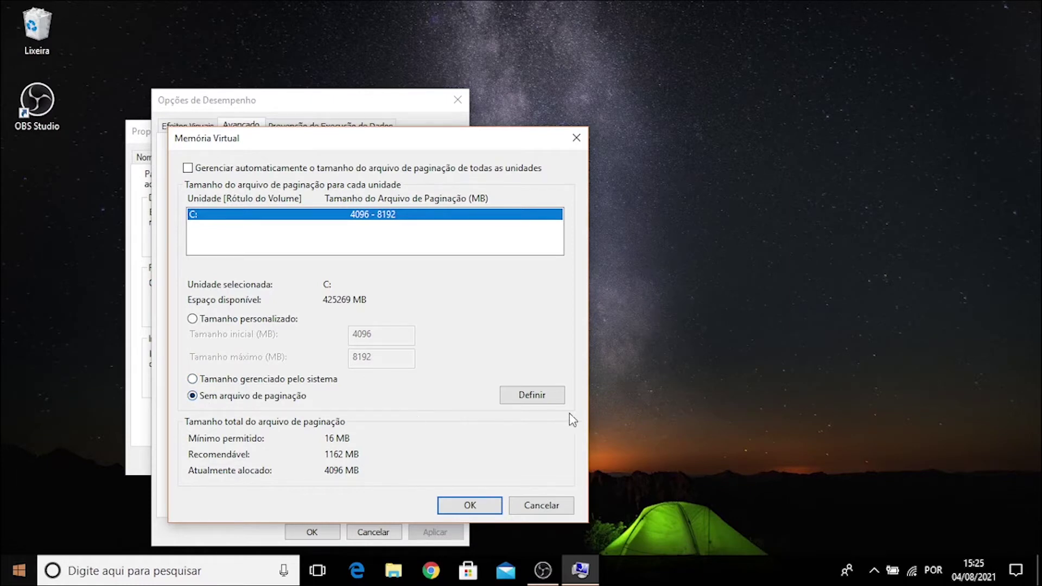
pyautogui.click(526, 404)
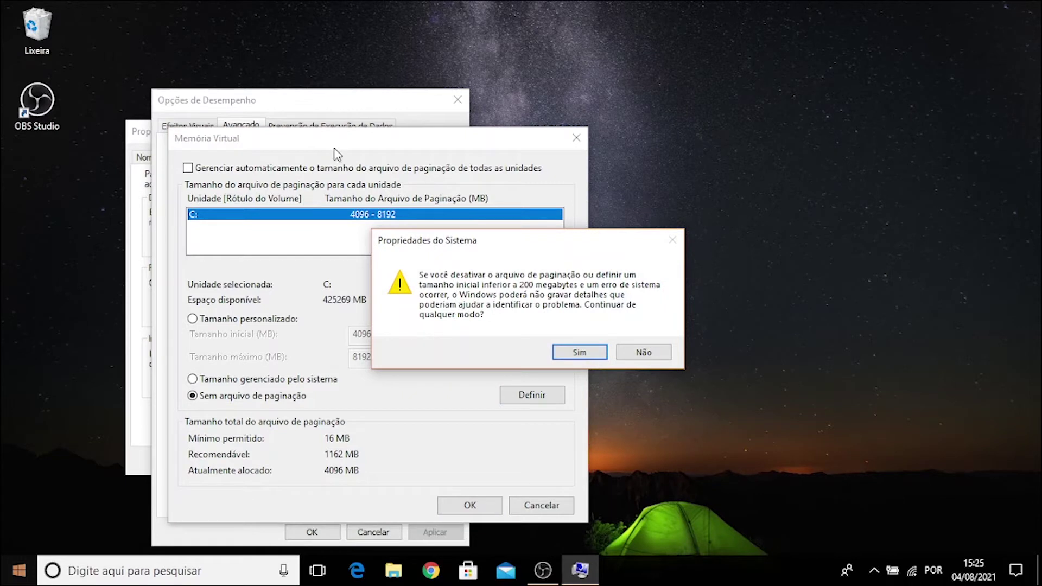
pyautogui.click(581, 350)
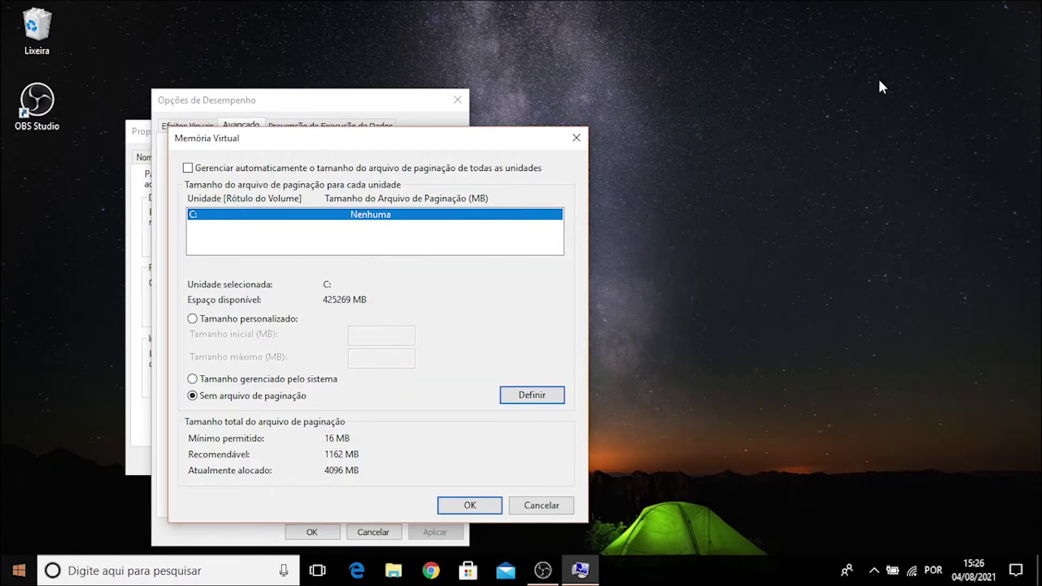
pyautogui.click(470, 506)
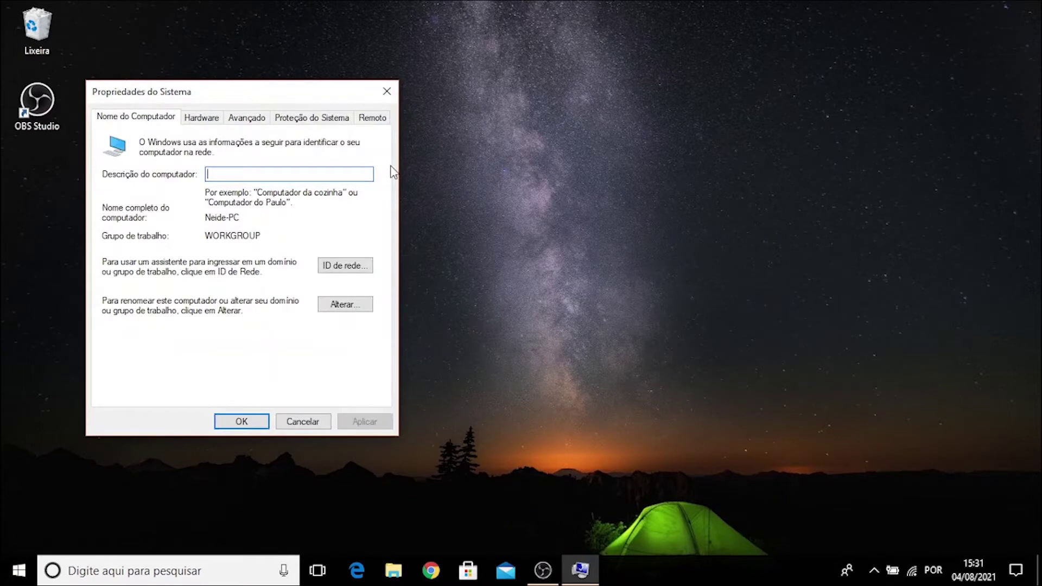
# In the virtual memory settings, set drive C: to a system-managed paging file size (Tamanho gerenciado pelo sistema).
pyautogui.click(252, 119)
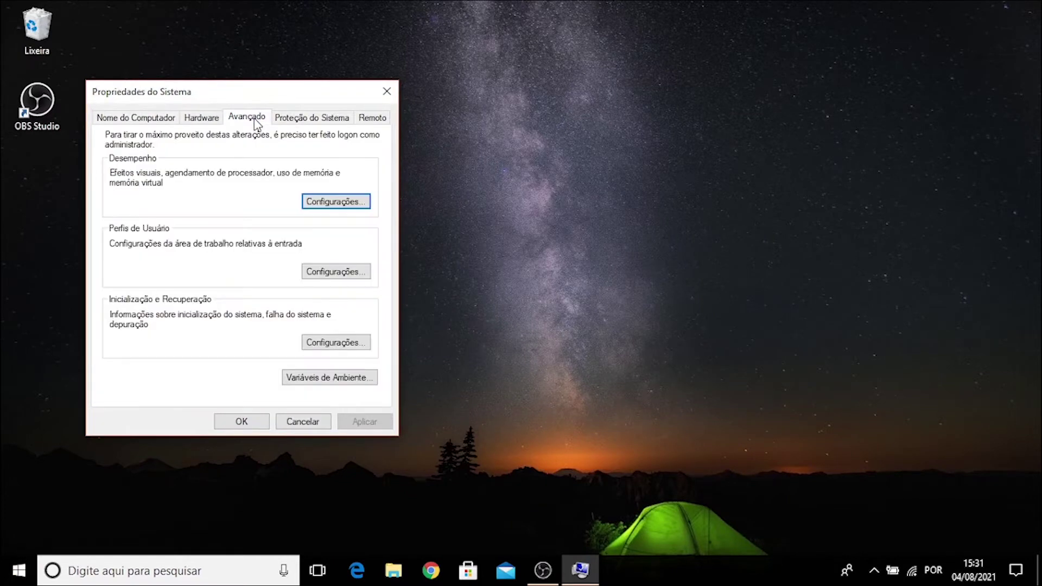
pyautogui.click(353, 201)
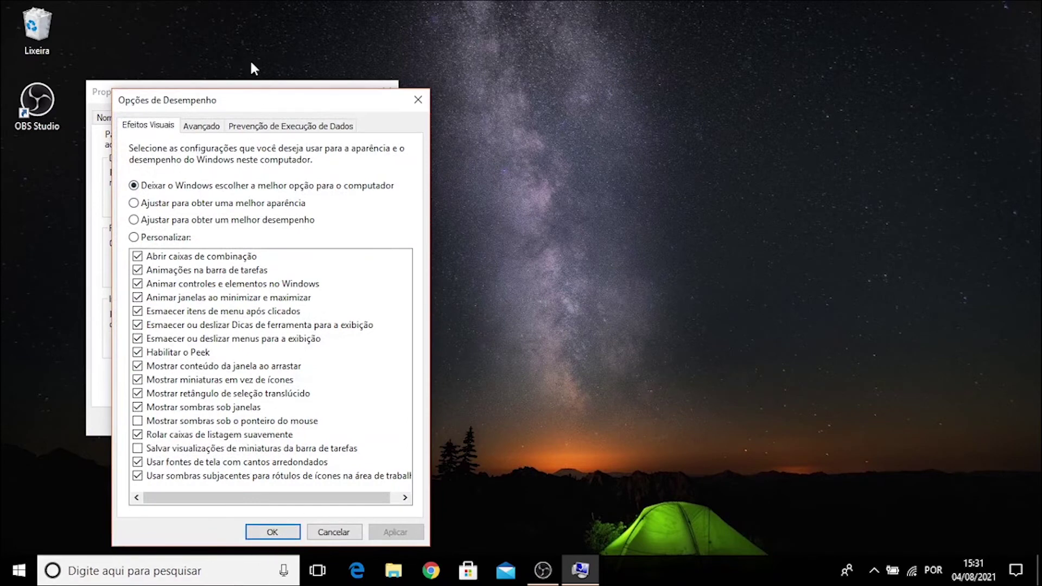
pyautogui.click(209, 127)
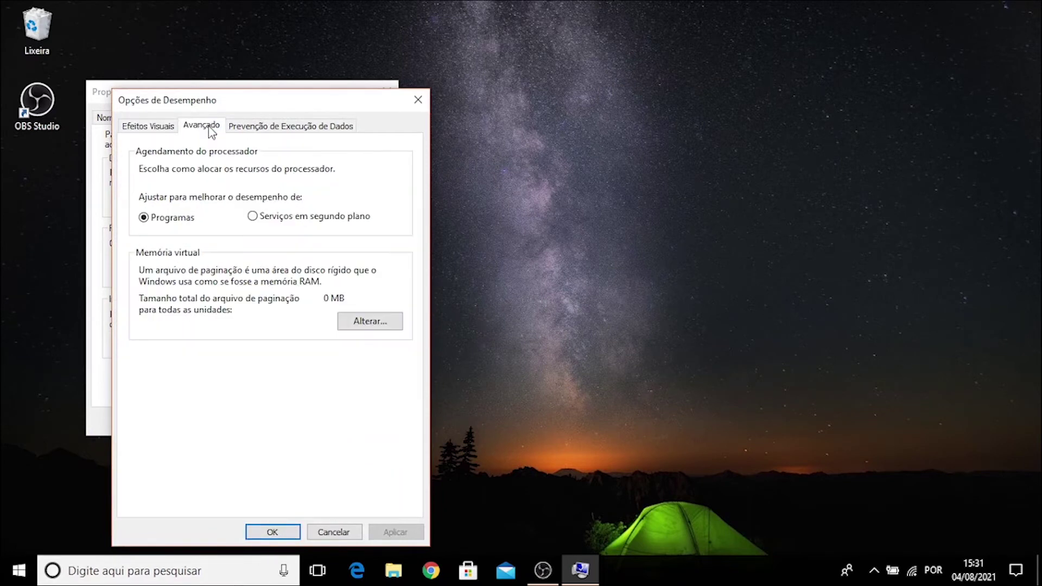
pyautogui.click(373, 327)
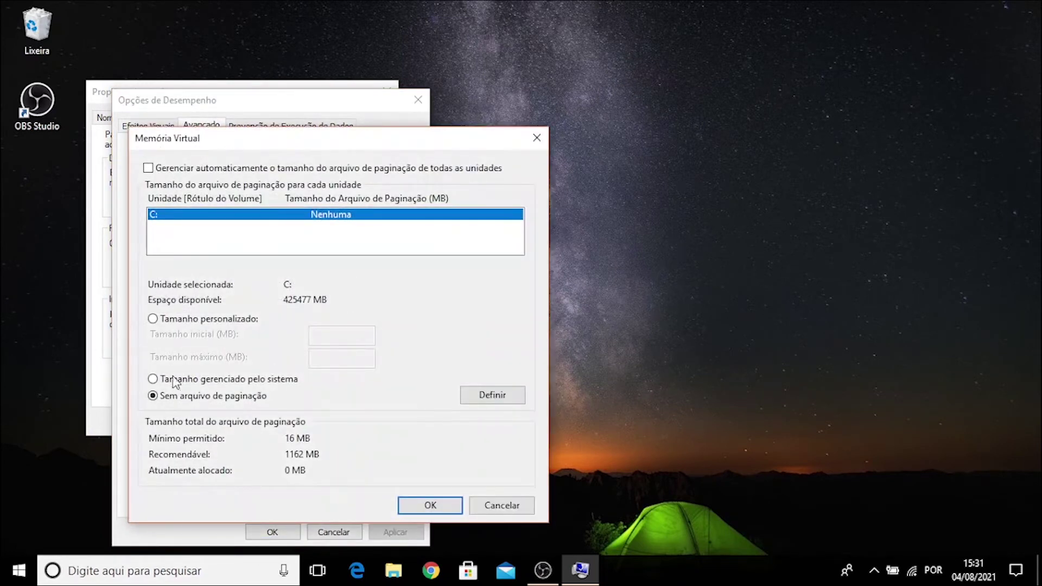
pyautogui.click(164, 380)
pyautogui.click(493, 399)
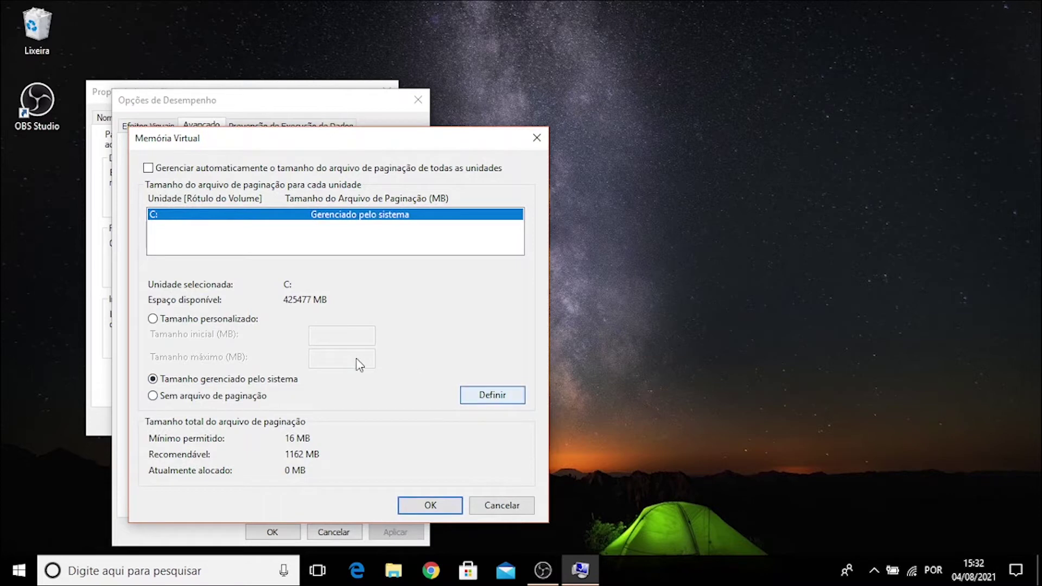
# Turn on automatic paging file management for all drives and confirm the virtual memory, performance and system dialogs.
pyautogui.click(147, 168)
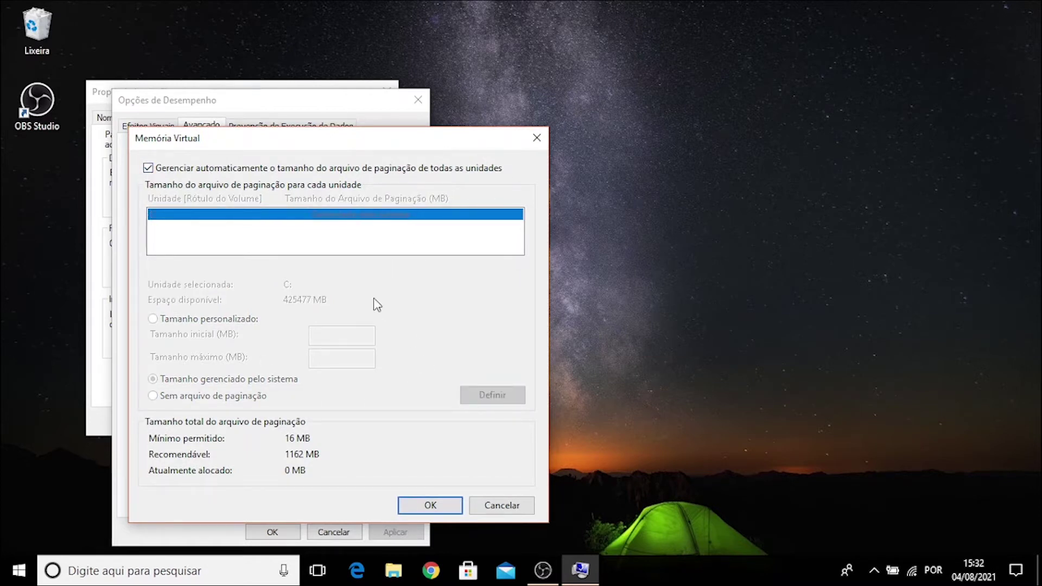
pyautogui.click(424, 506)
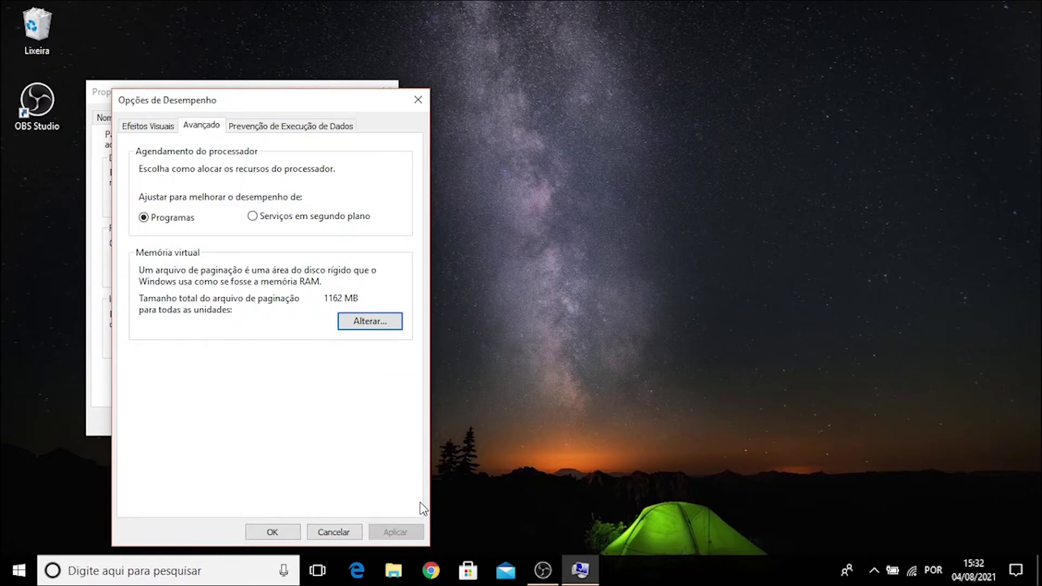
pyautogui.click(272, 532)
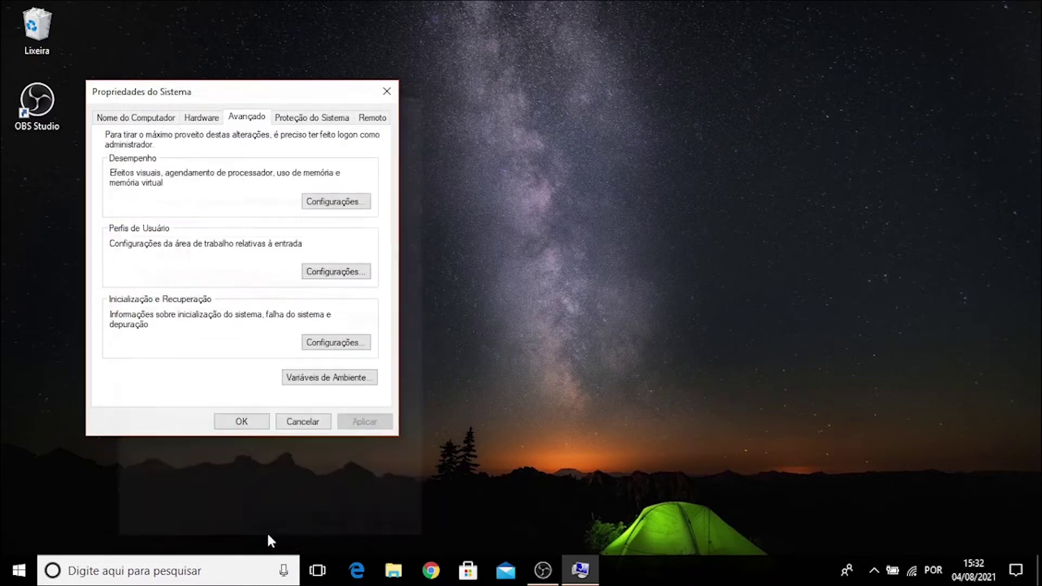
pyautogui.click(237, 423)
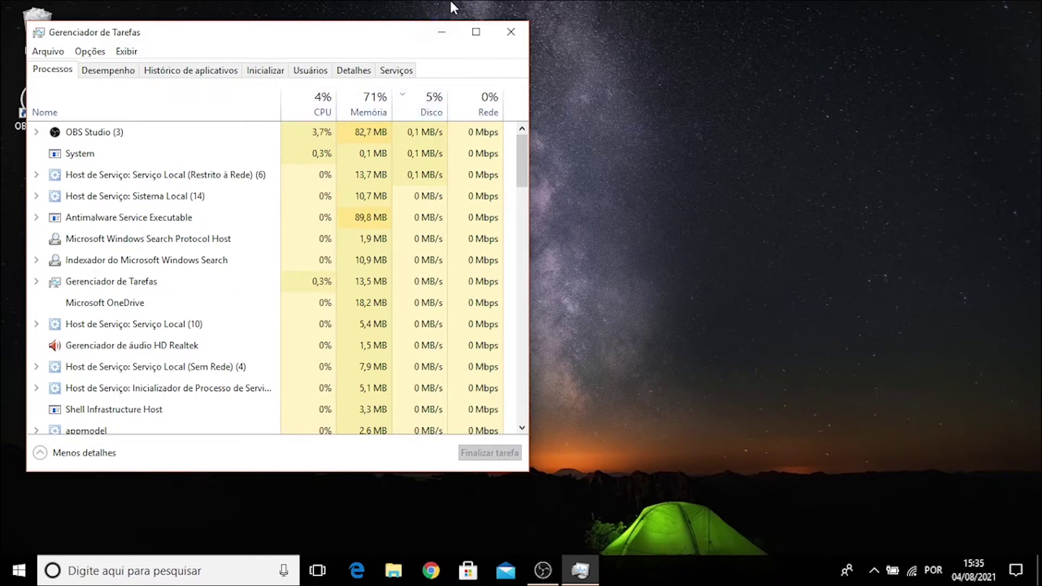
# Minimize Task Manager and open Windows PowerShell with administrator rights.
pyautogui.click(443, 33)
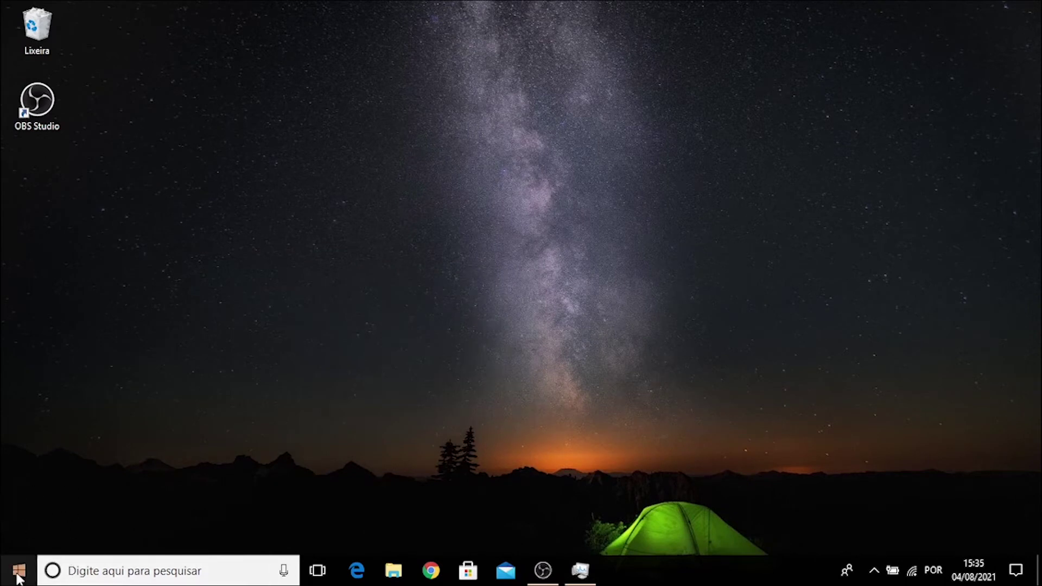
pyautogui.rightClick(19, 578)
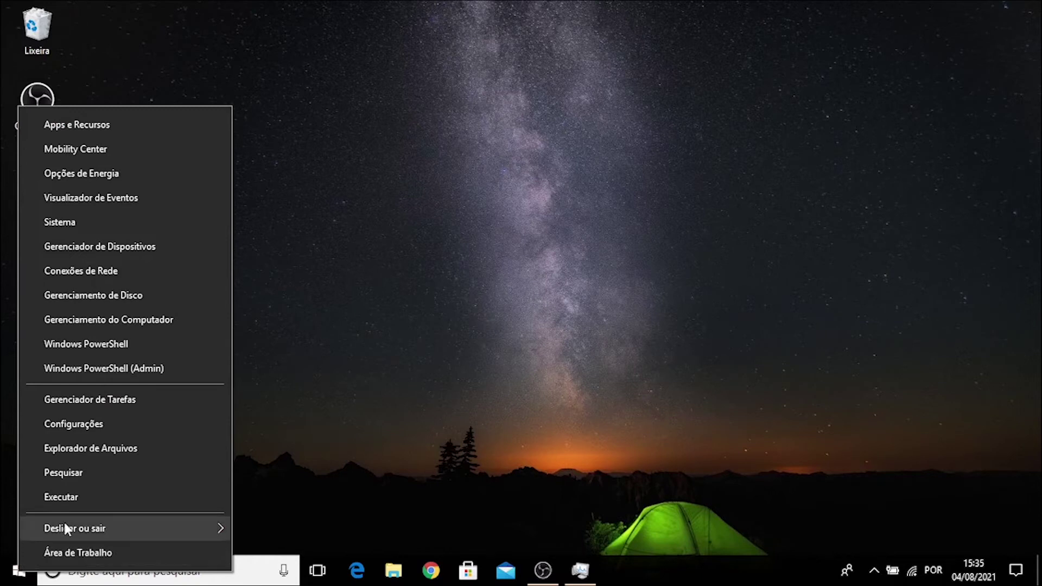
pyautogui.click(158, 369)
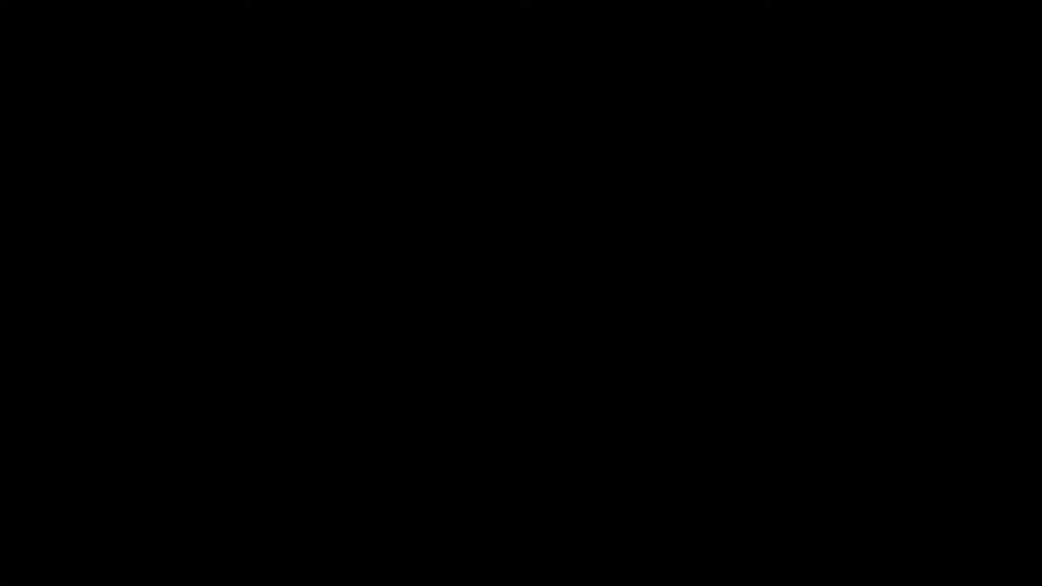
pyautogui.click(471, 385)
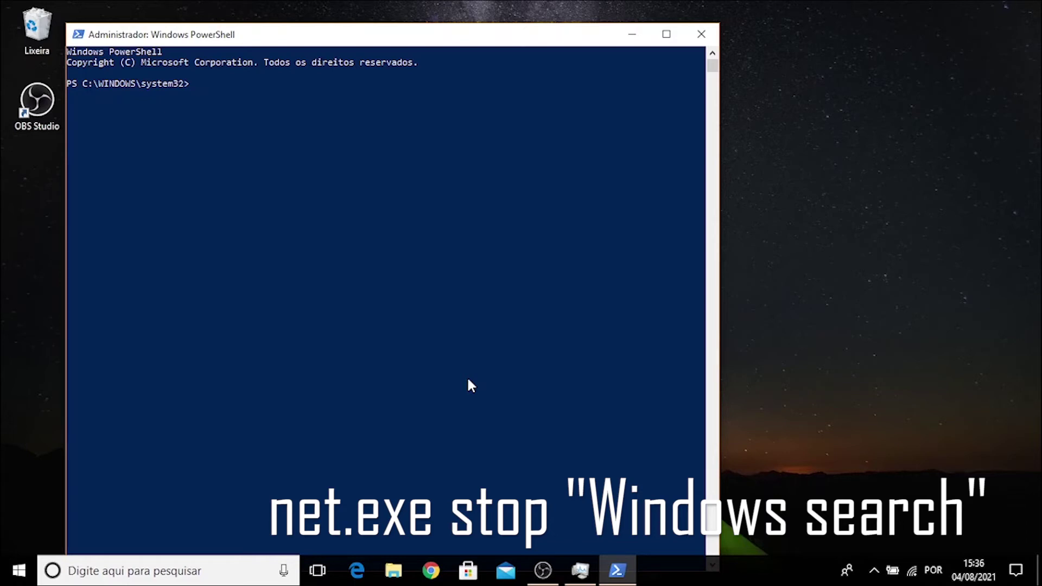
# Try to stop the search service by running net.exe stop "Windows seach" in PowerShell.
pyautogui.write('net.ee')
pyautogui.press('BackSpace')
pyautogui.write('xe stop "Windows seach"')
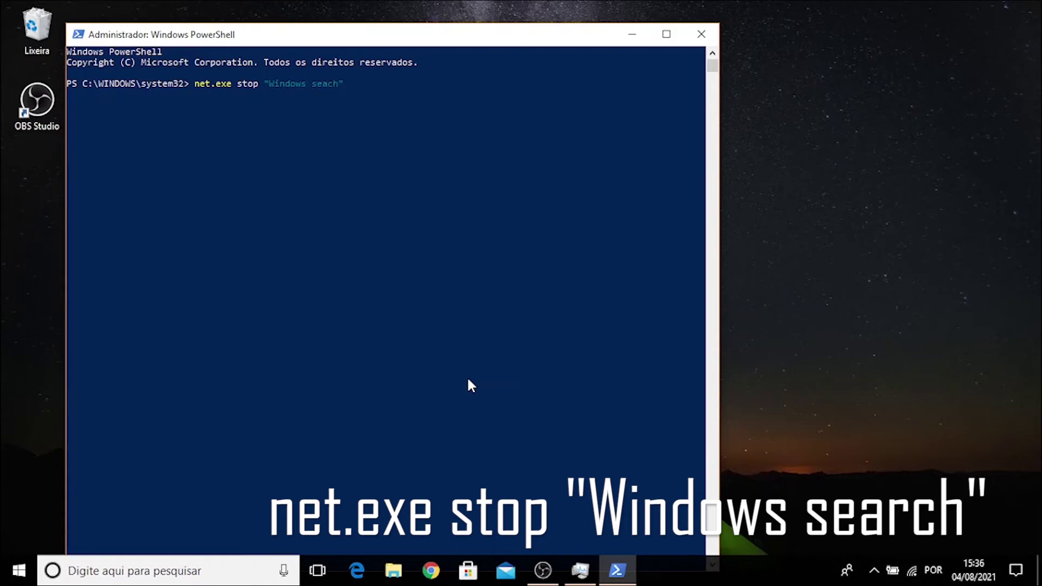
pyautogui.press('Return')
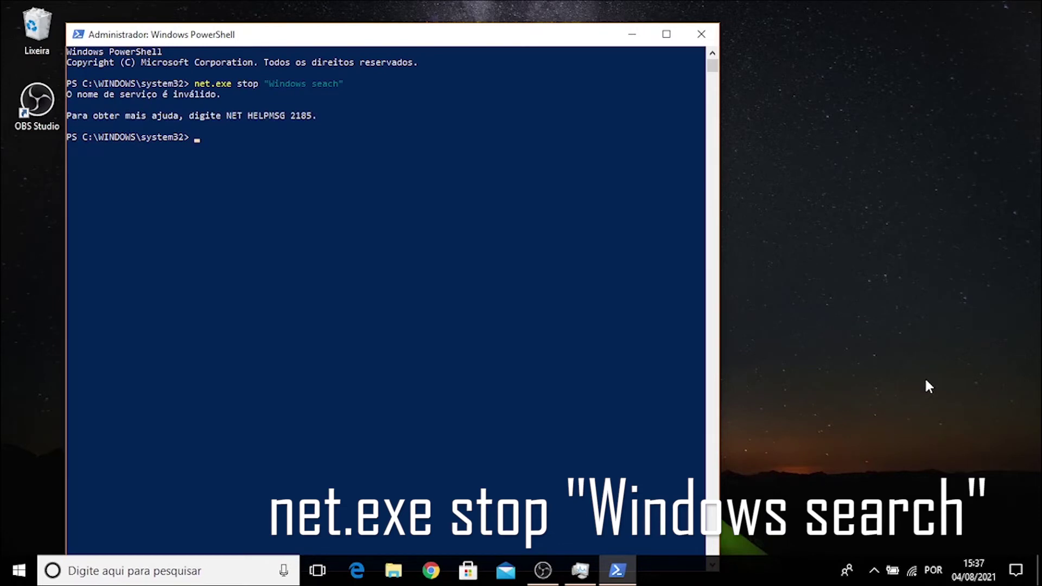
# Recall the previous command, correct it to net.exe stop "Windows search" and run it.
pyautogui.press('Up')
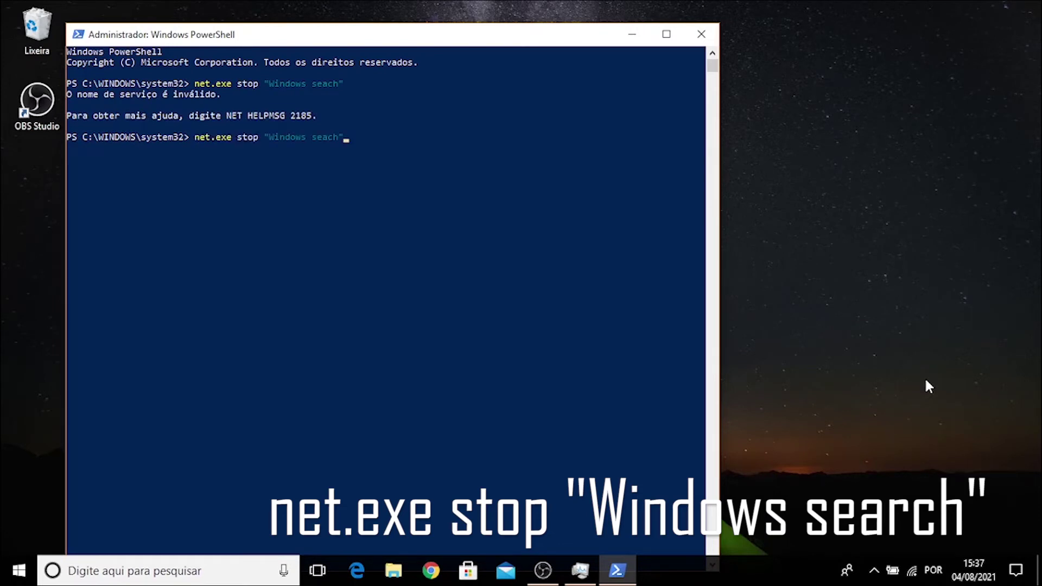
pyautogui.press('Left')
pyautogui.press('Left')
pyautogui.press('Left')
pyautogui.write('r')
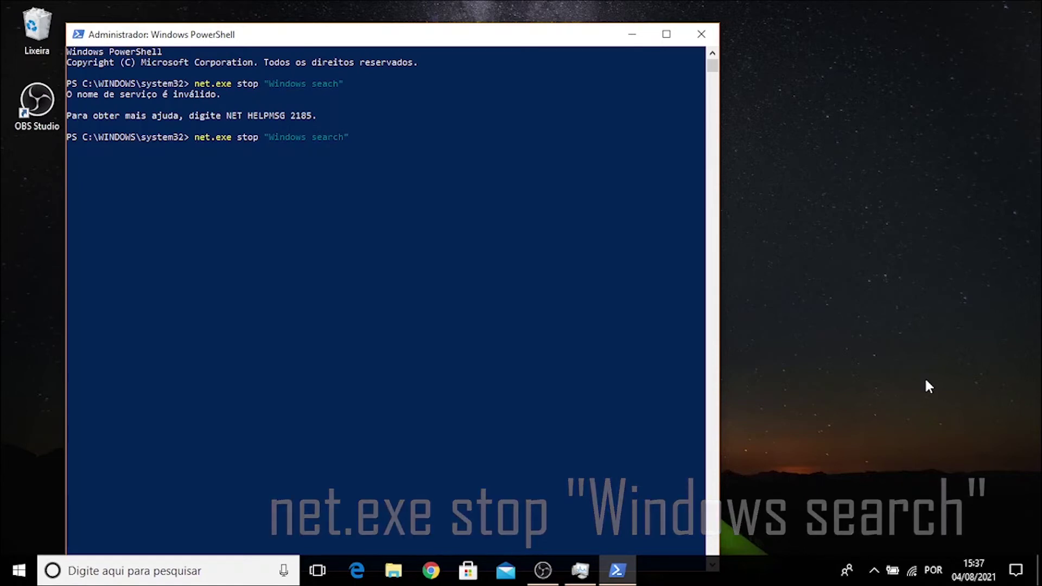
pyautogui.press('Return')
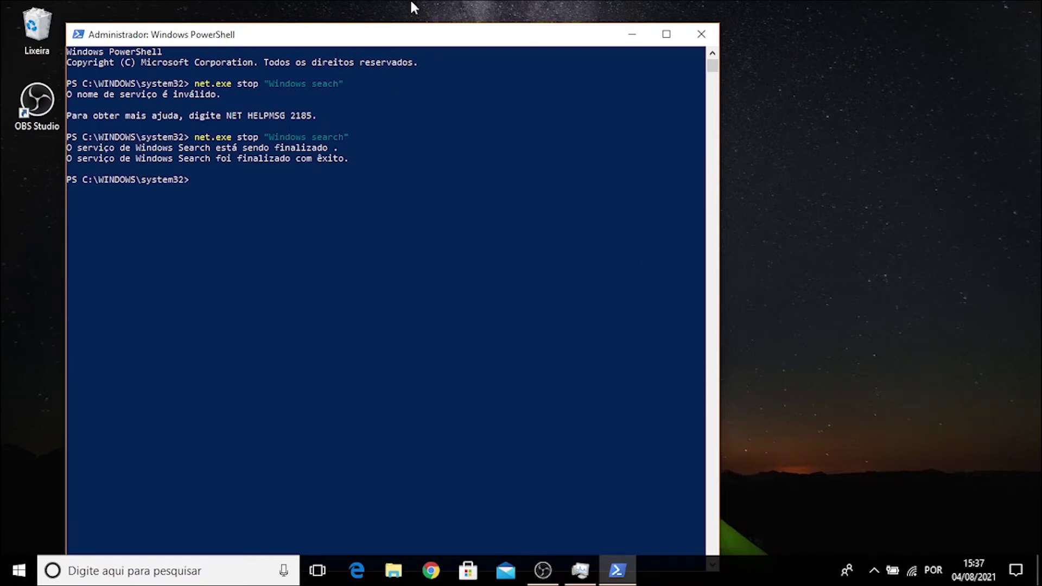
# Close PowerShell, check the disk usage in Task Manager and minimize it.
pyautogui.hotkey('alt', 'F4')
pyautogui.moveTo(580, 573)
pyautogui.click(582, 579)
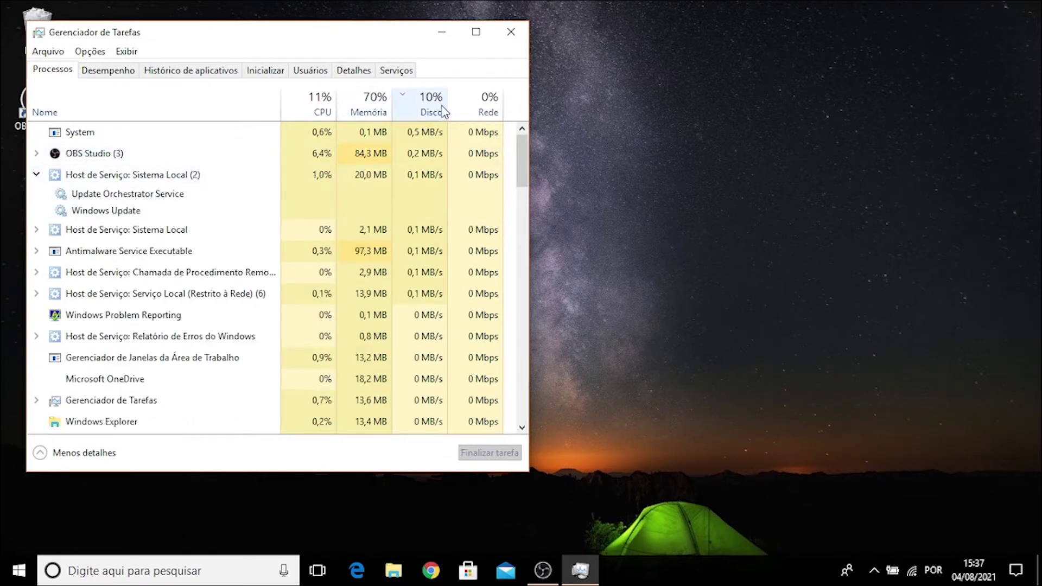
pyautogui.click(441, 31)
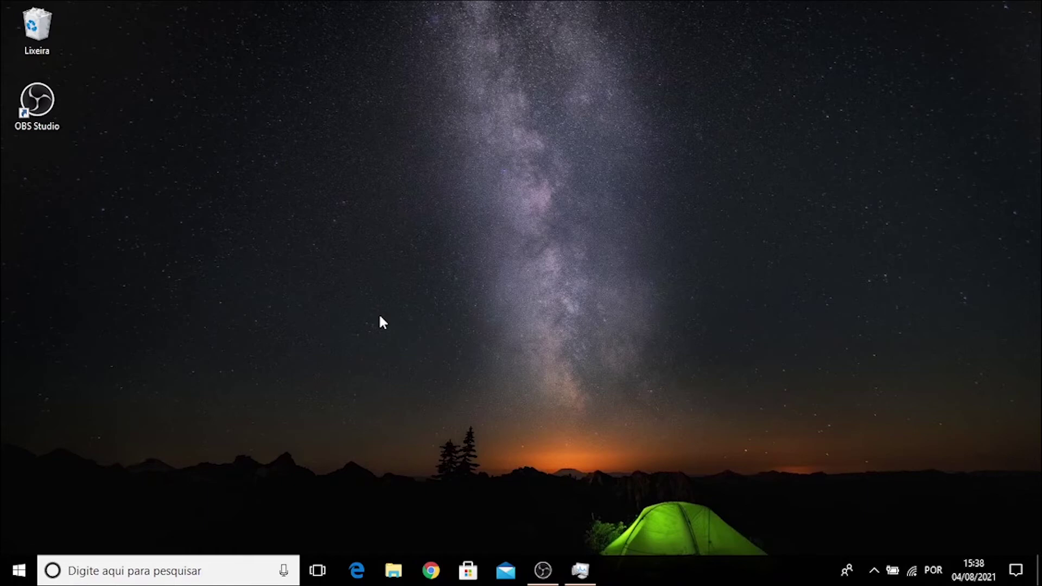
# Search for "indexa", open the Windows indexing options and bring up their advanced settings.
pyautogui.click(3, 569)
pyautogui.write('i')
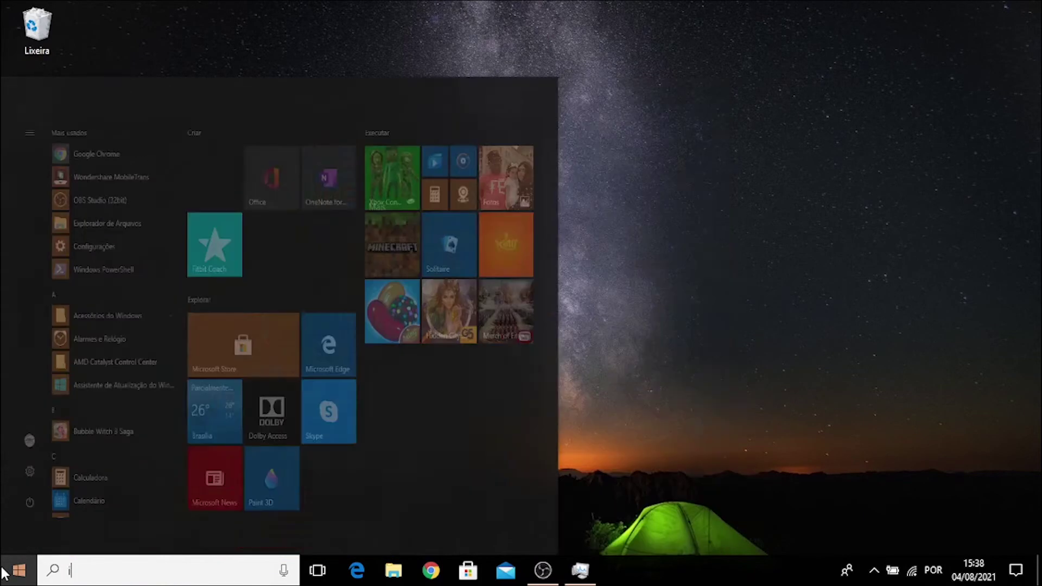
pyautogui.write('ndexa')
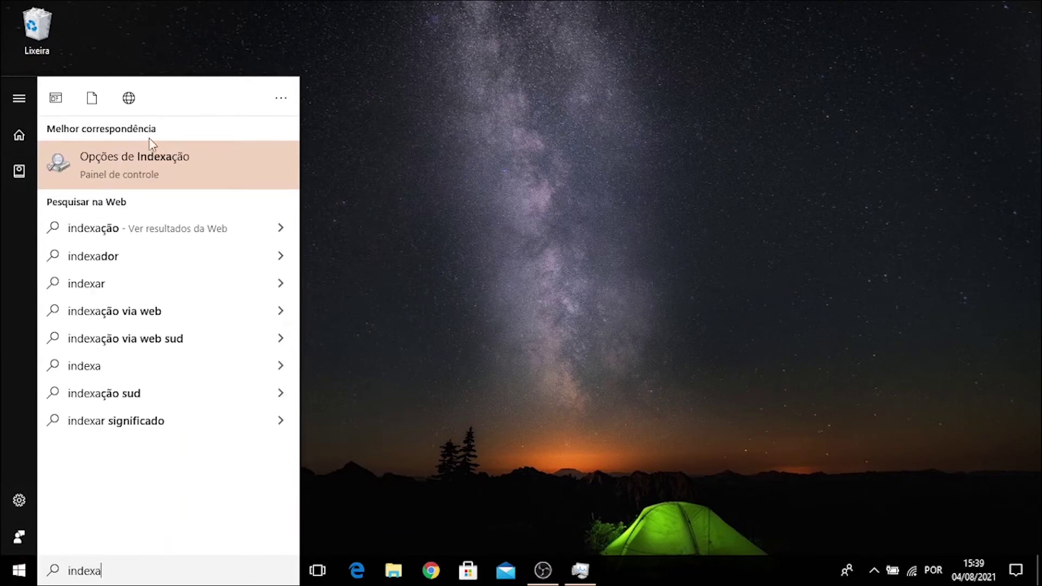
pyautogui.click(177, 160)
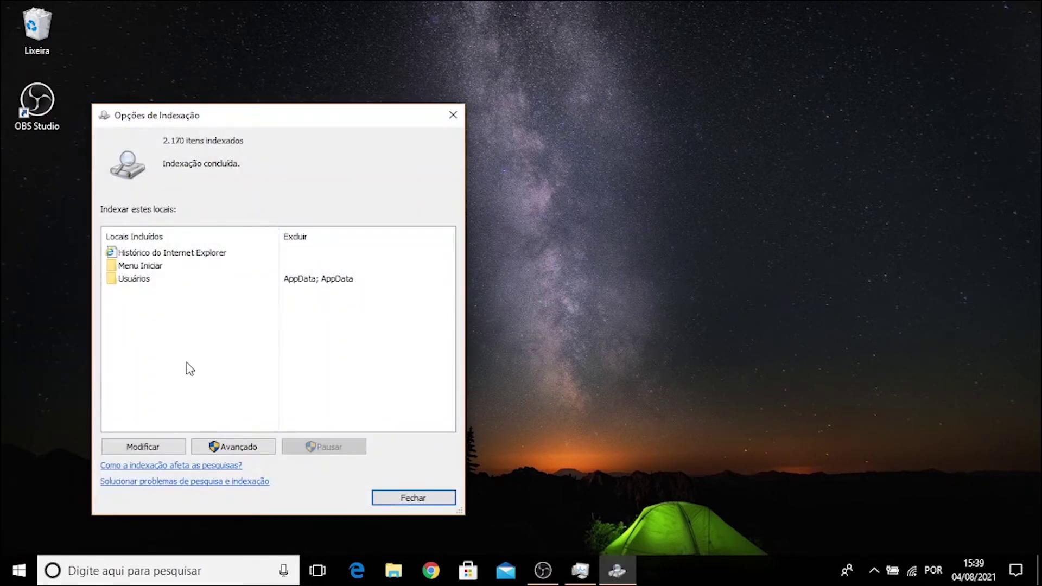
pyautogui.click(248, 451)
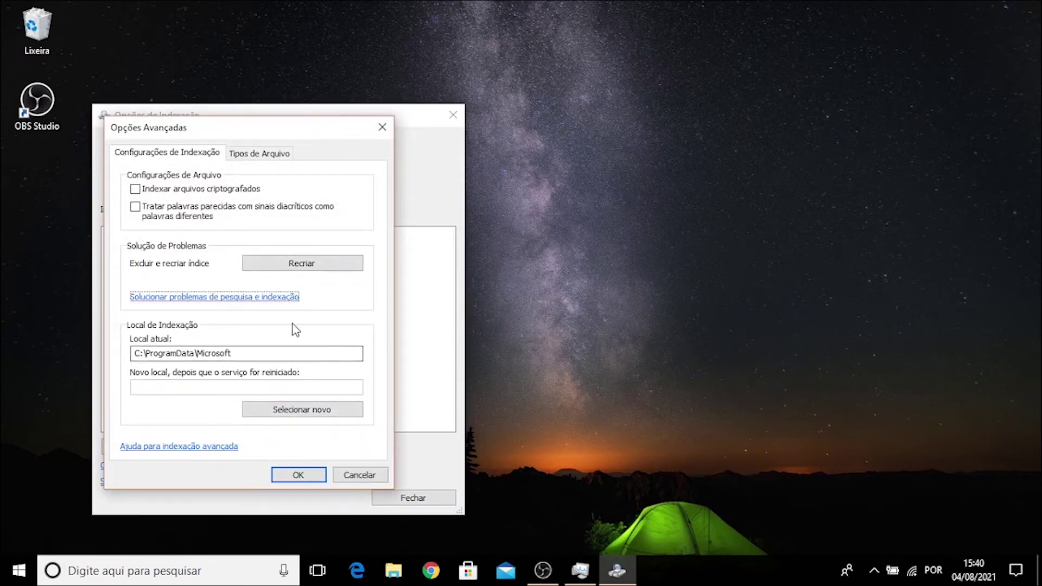
# Delete and rebuild the Windows search index, confirm the rebuild, and close the indexing options.
pyautogui.click(331, 266)
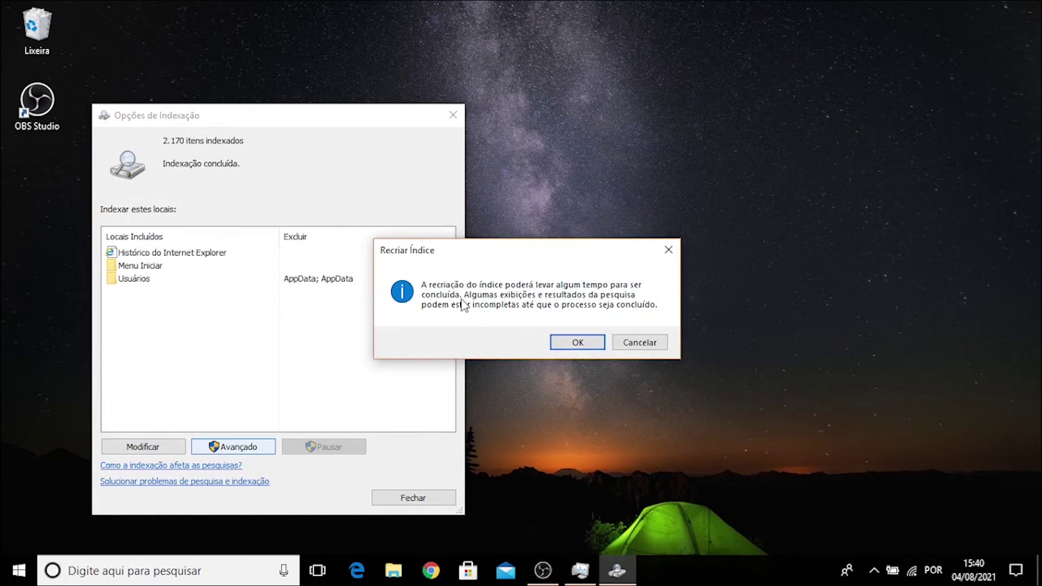
pyautogui.click(578, 342)
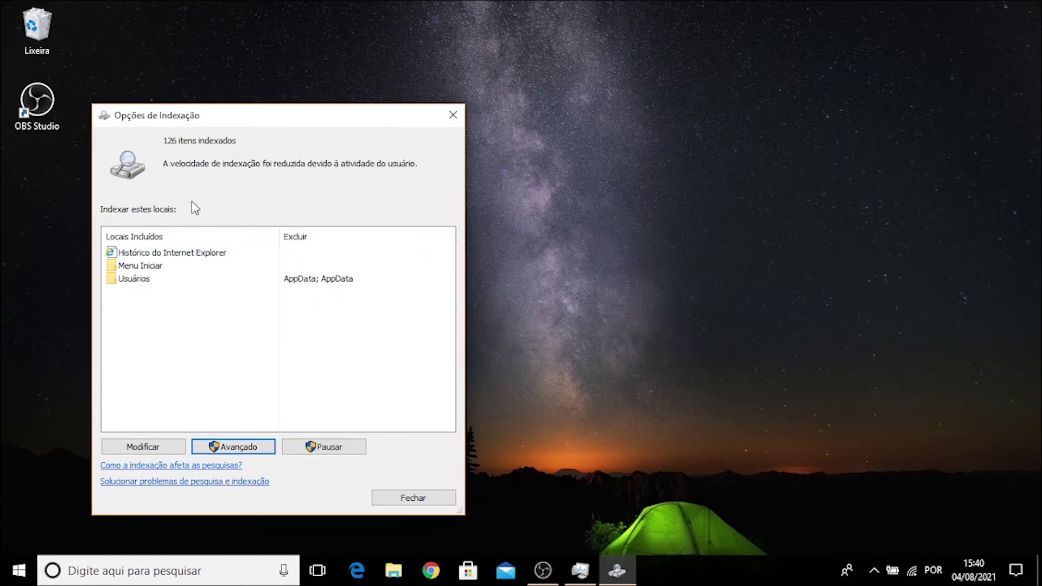
pyautogui.click(453, 115)
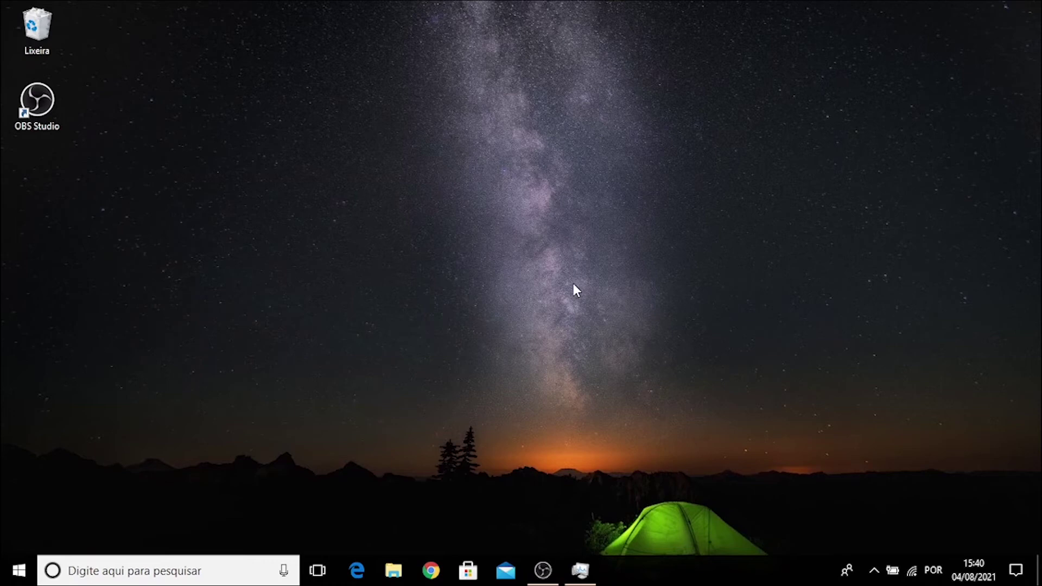
# Check the disk usage in Task Manager and close it.
pyautogui.click(582, 577)
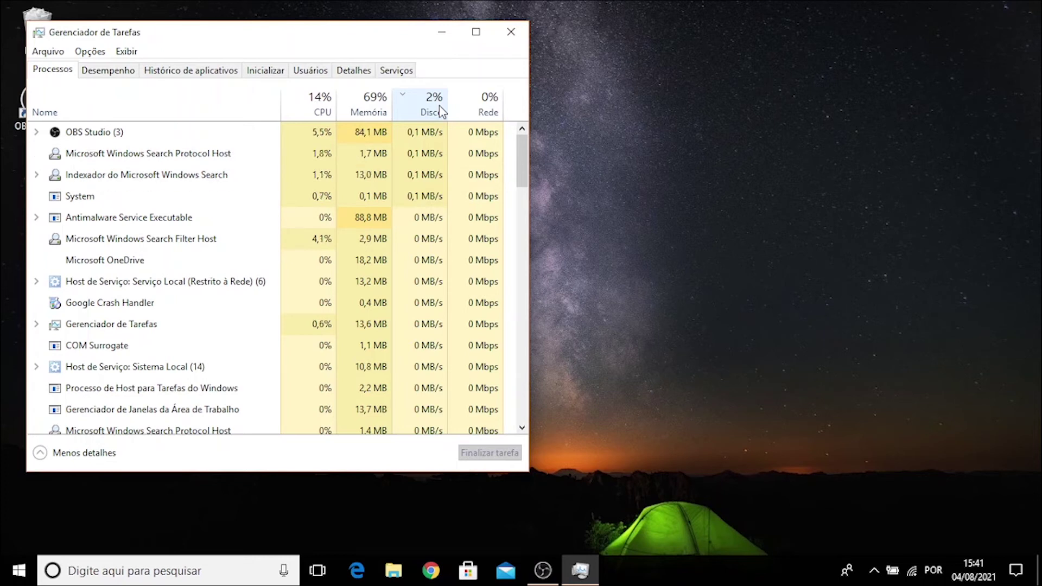
pyautogui.click(509, 39)
# Search Windows for "segurança do win" and open the Windows Defender Security Center app.
pyautogui.click(11, 576)
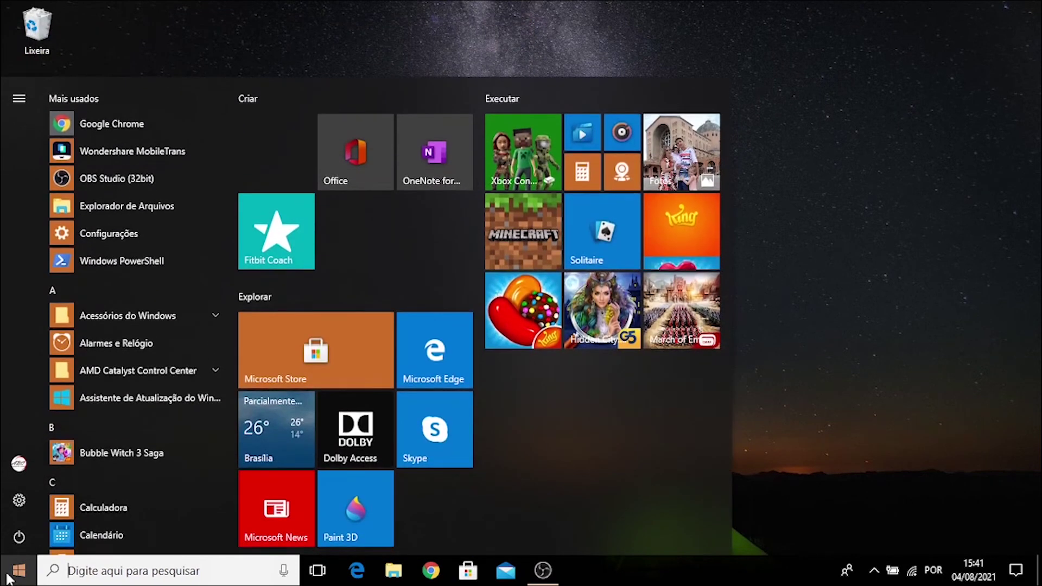
pyautogui.write('segurança d')
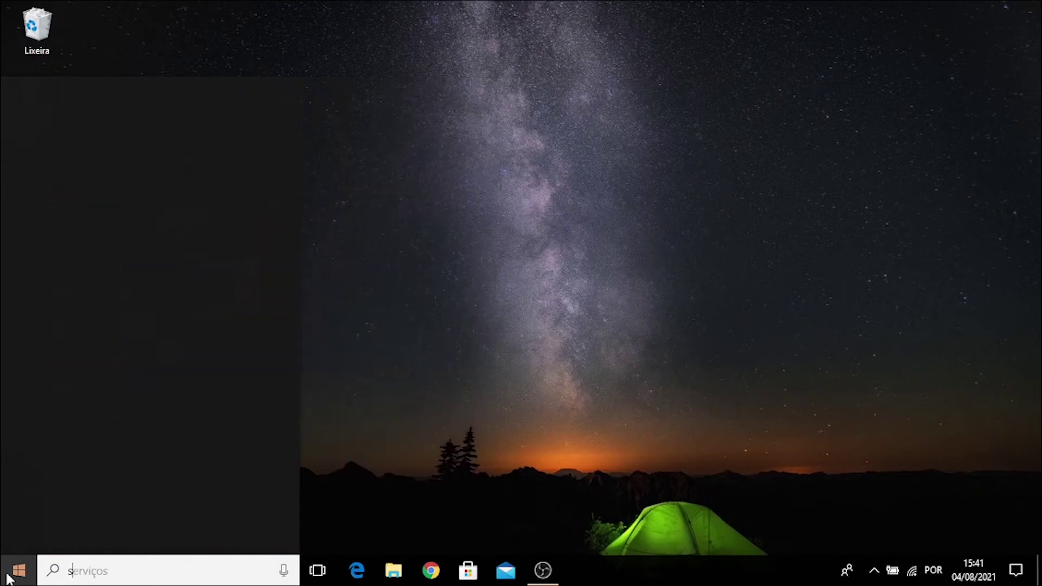
pyautogui.write('o ')
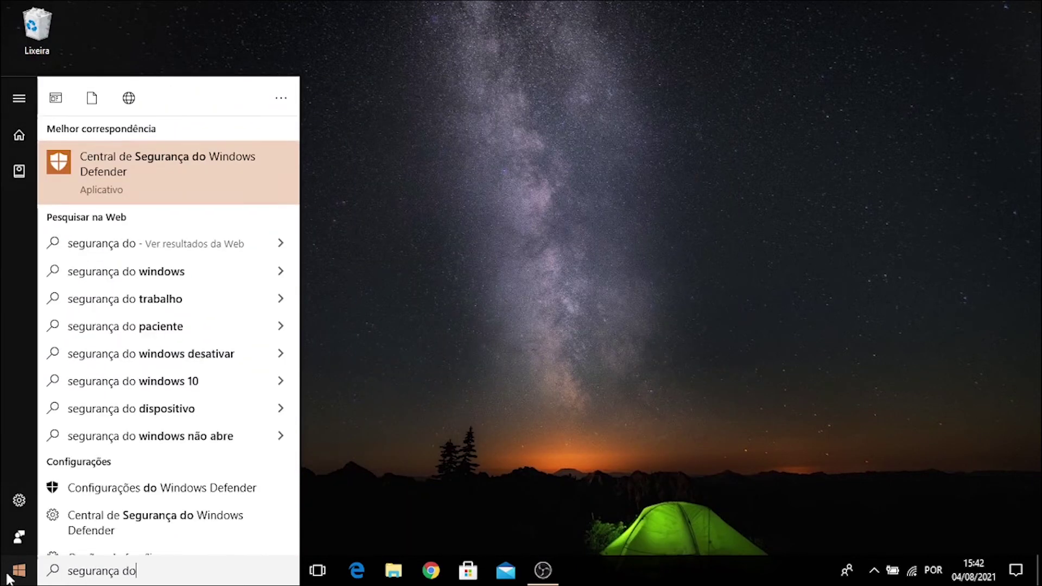
pyautogui.write('win')
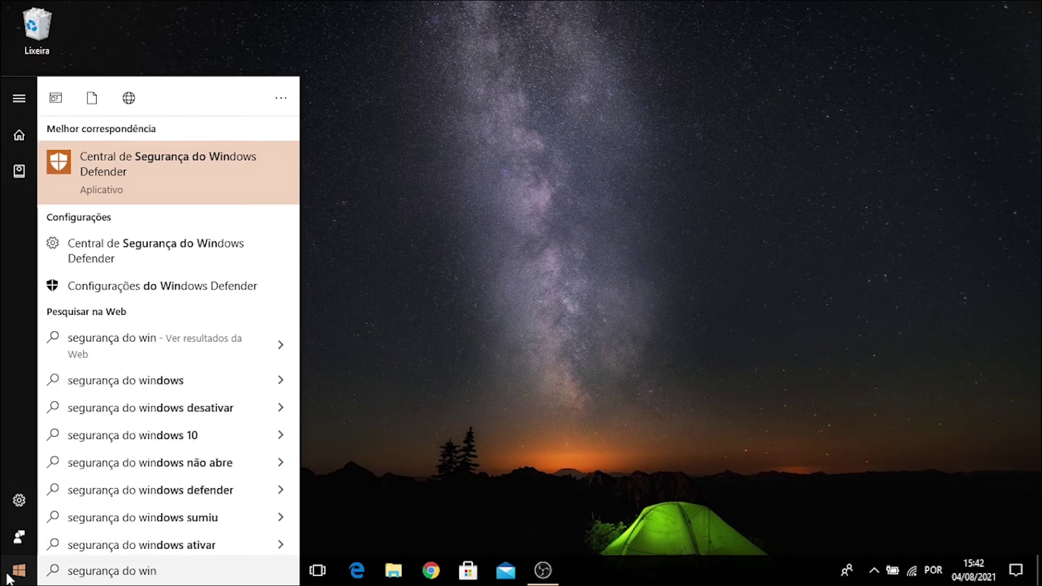
pyautogui.click(209, 172)
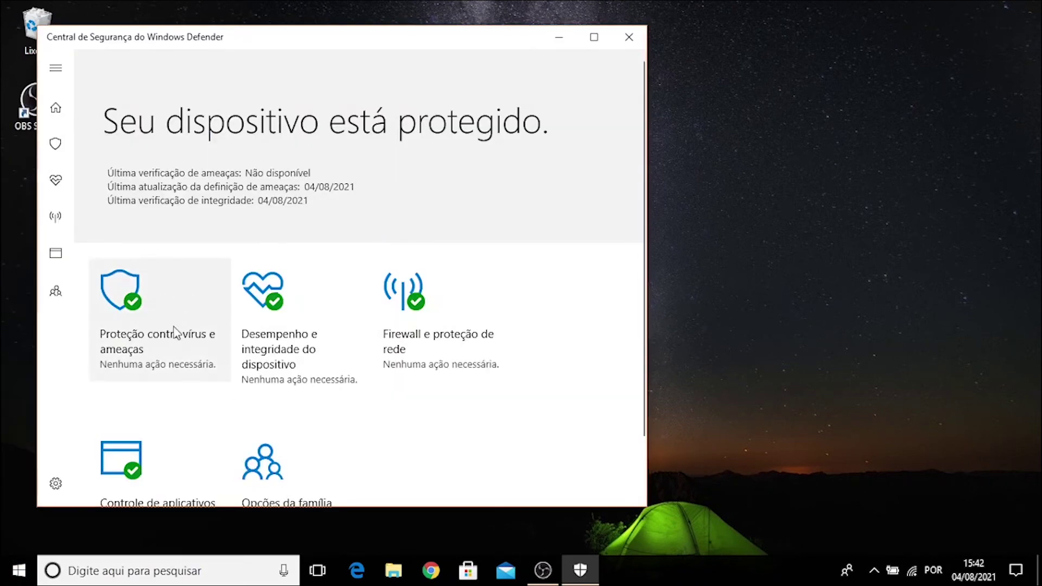
# Start a full scan (Verificação completa) from the advanced scans of the virus and threat protection.
pyautogui.click(155, 333)
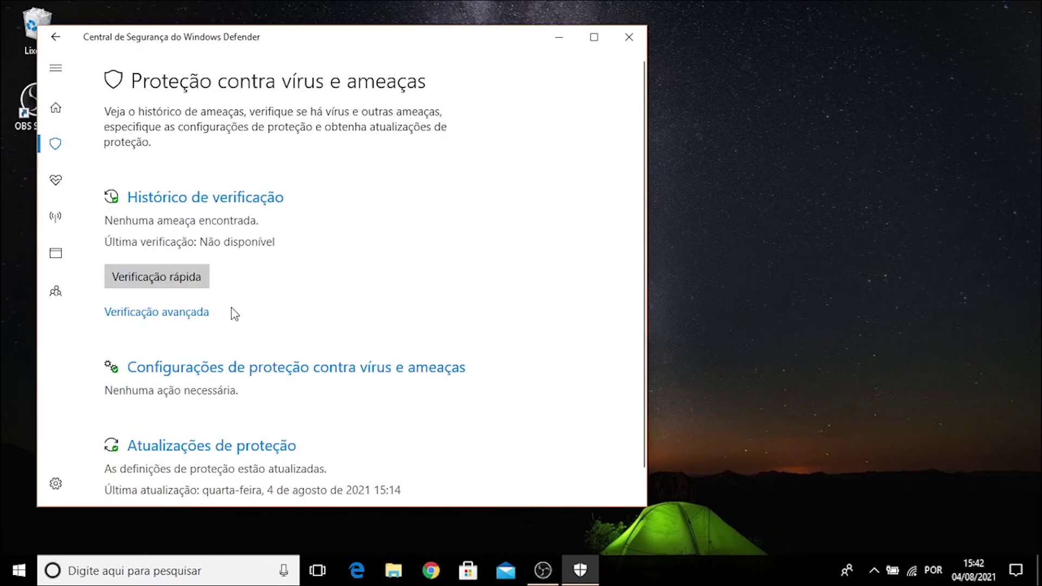
pyautogui.click(169, 312)
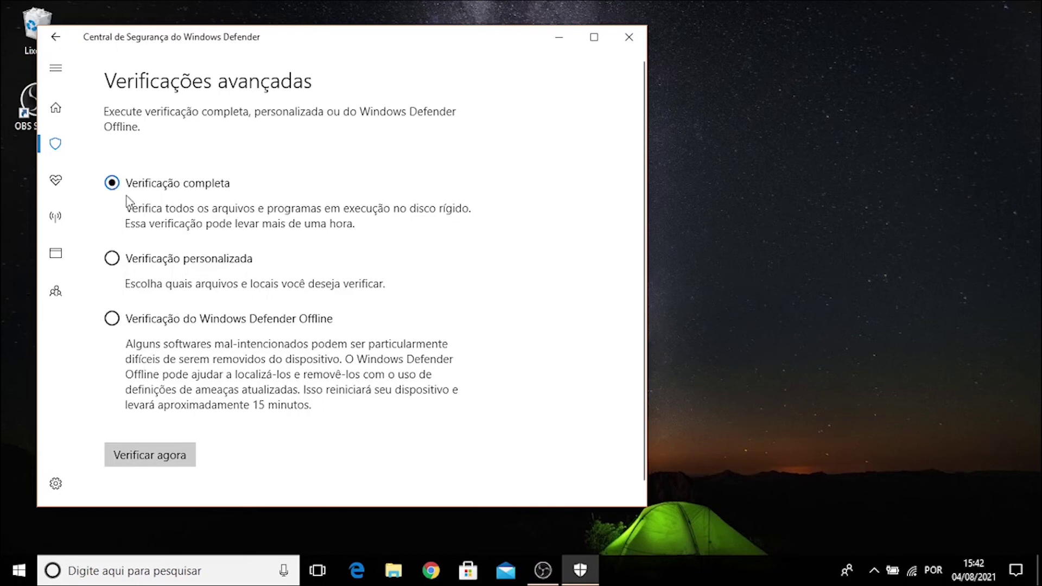
pyautogui.click(149, 455)
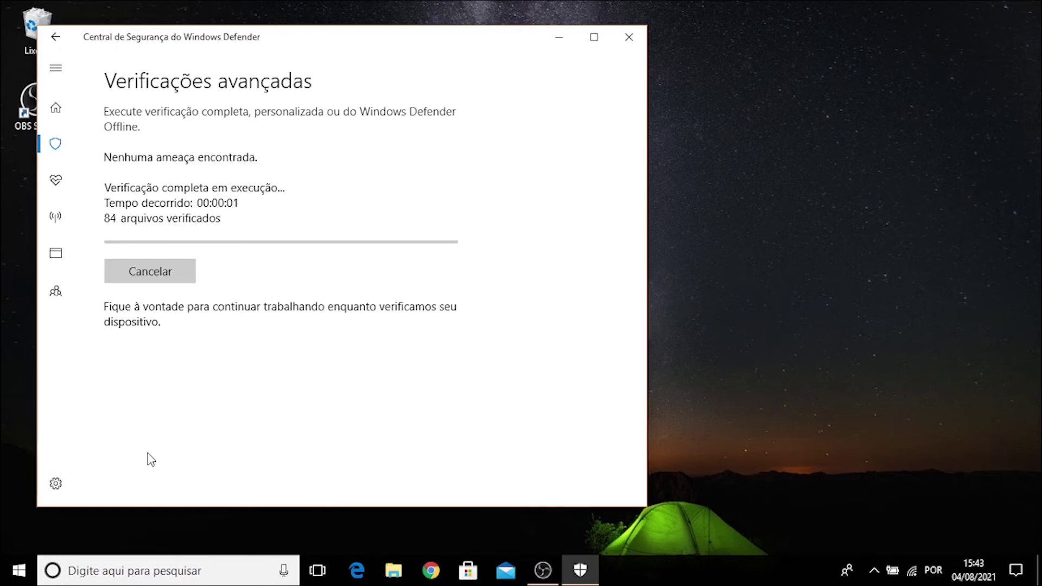